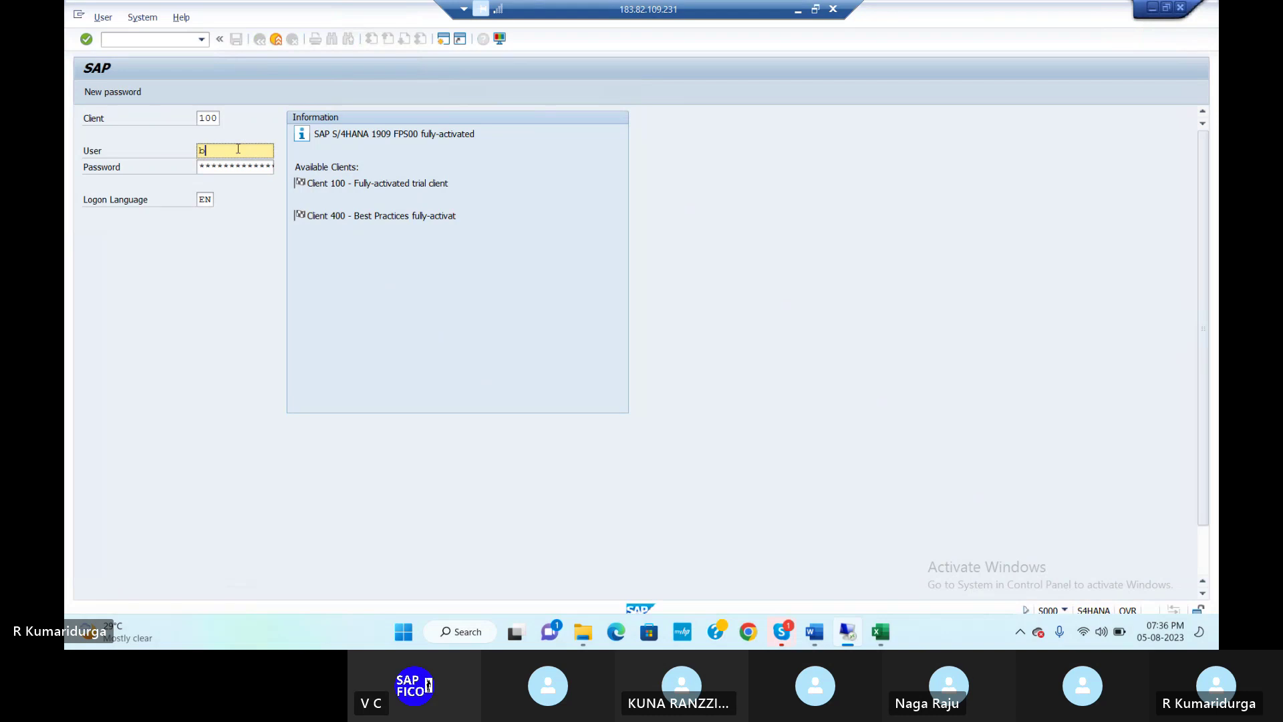
Log on to client 100 with the user name and account password, and open transaction fbzp
key(Tab)
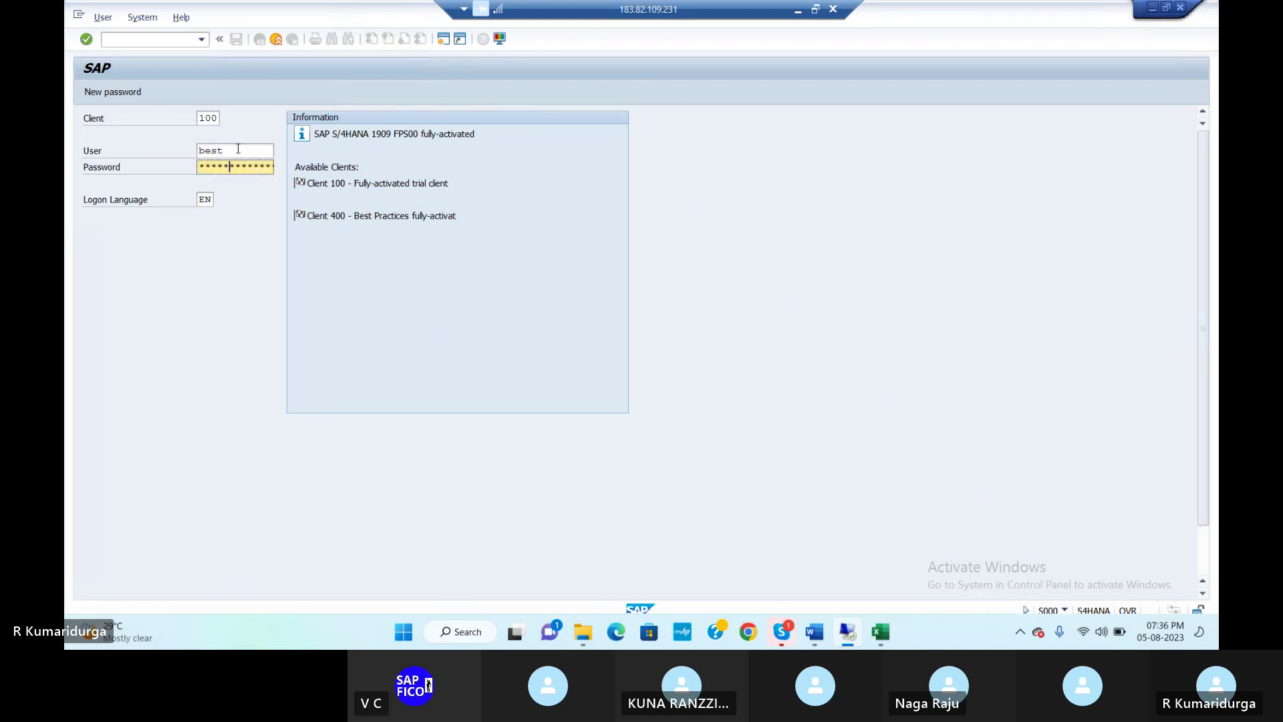
key(Return)
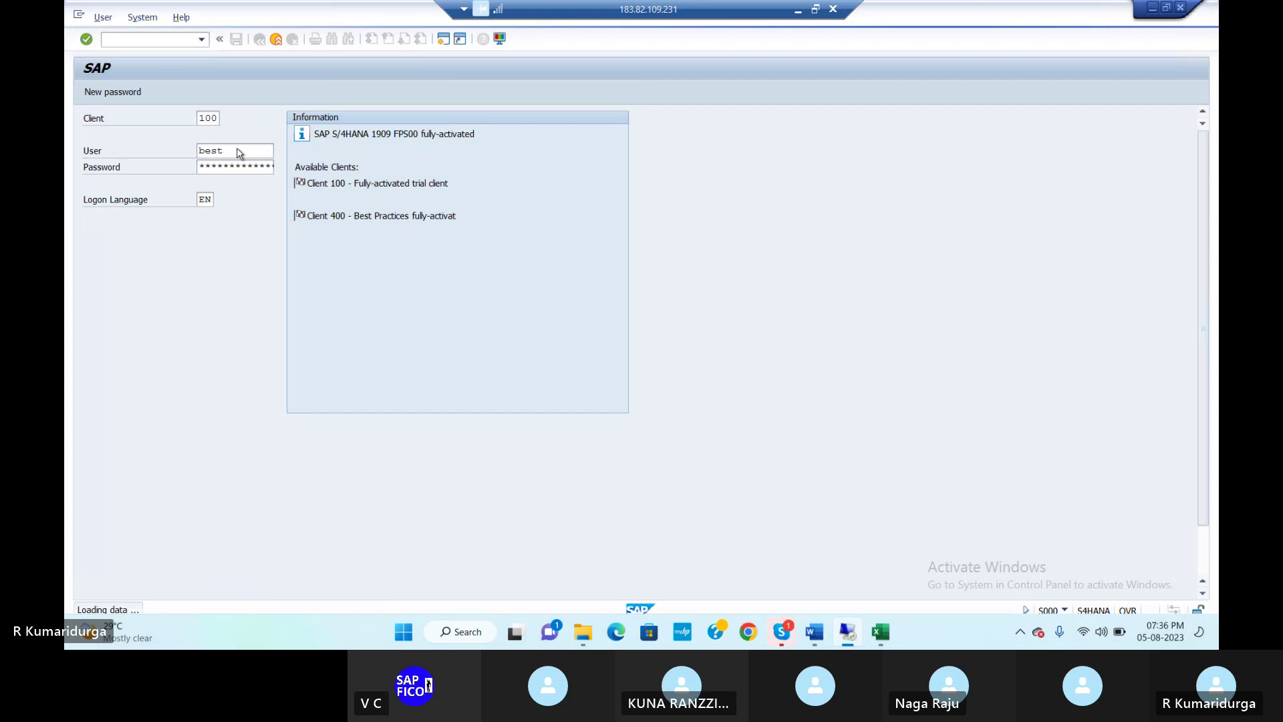
text(fbzp)
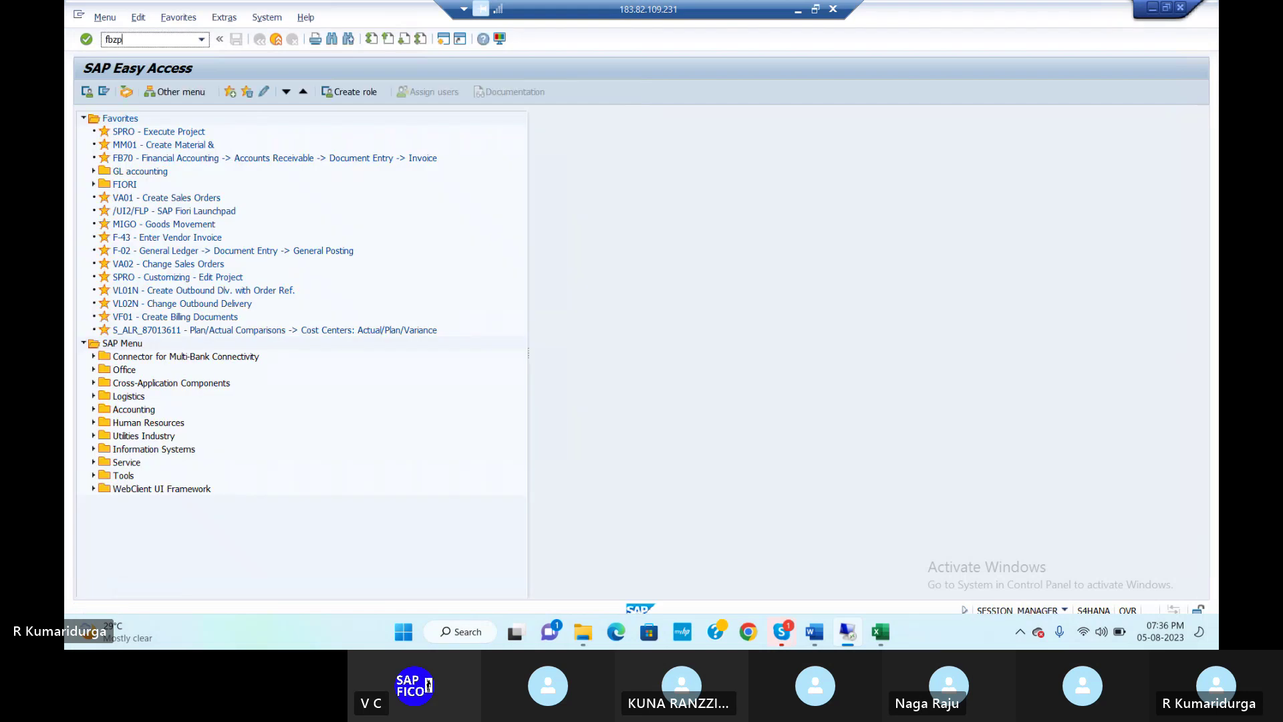
key(Return)
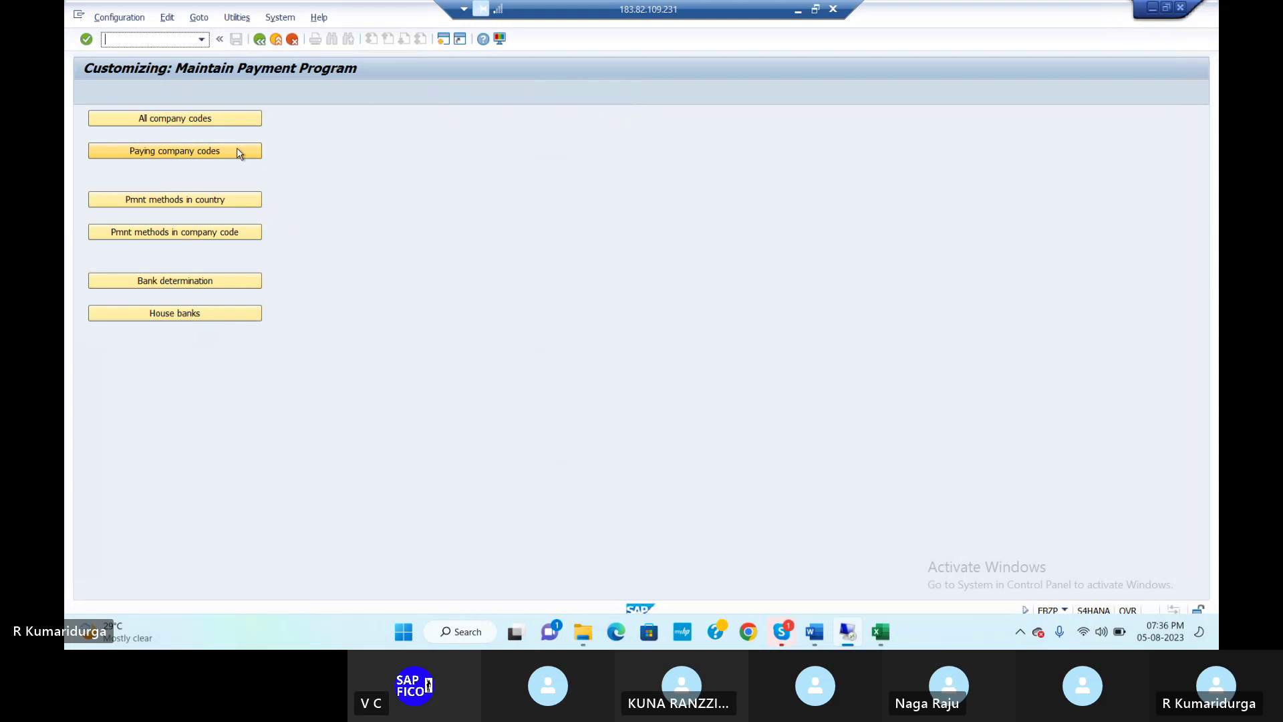
Go to the payment methods in country India (IN) and open the details of payment method @
click(186, 203)
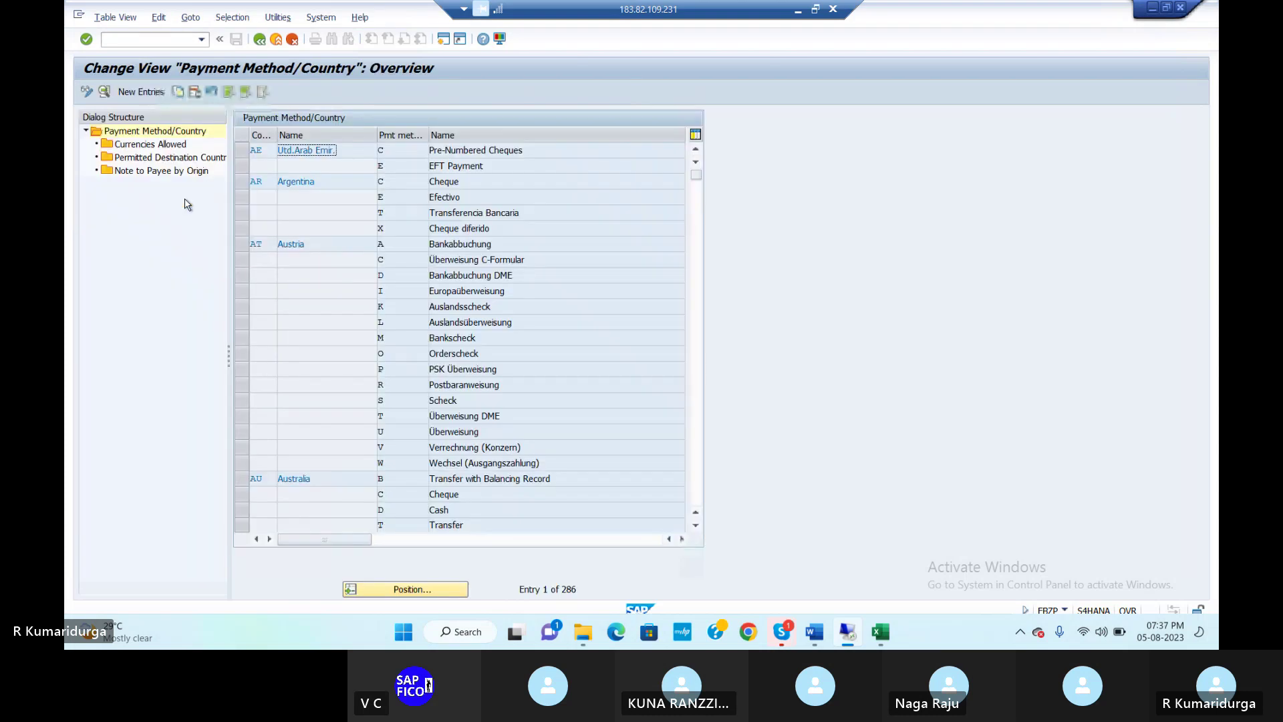
click(412, 589)
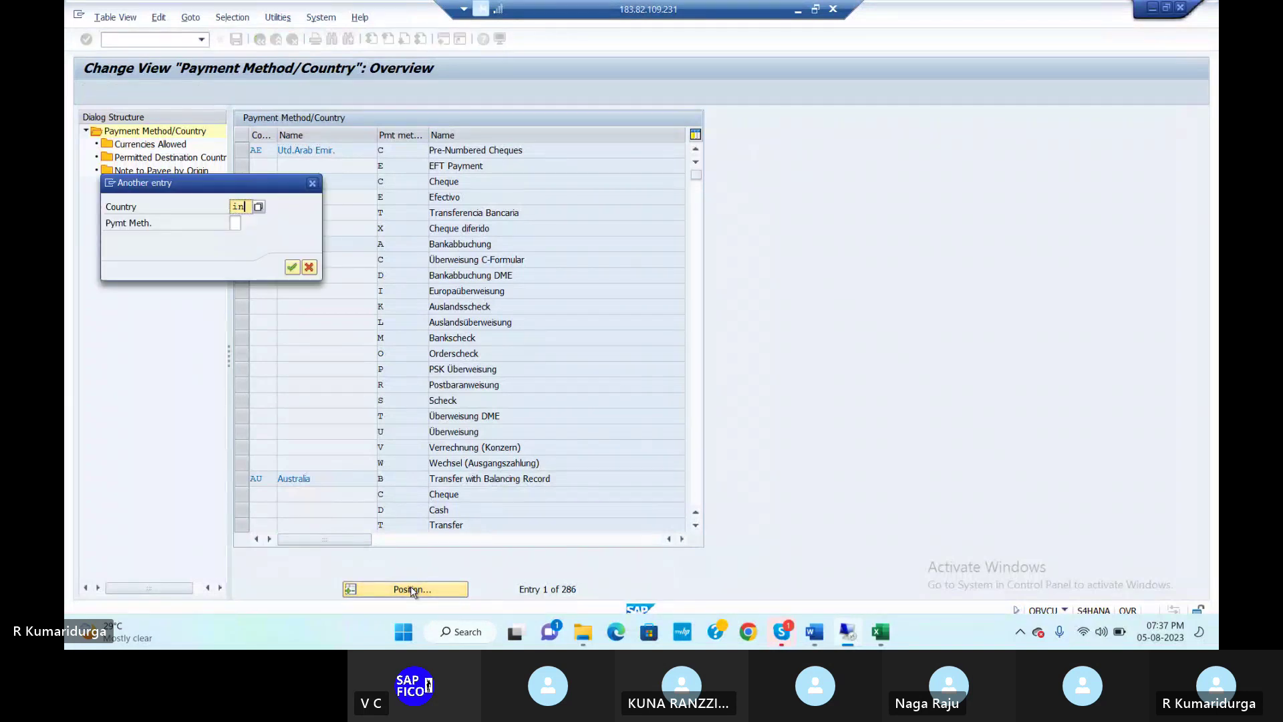
key(Return)
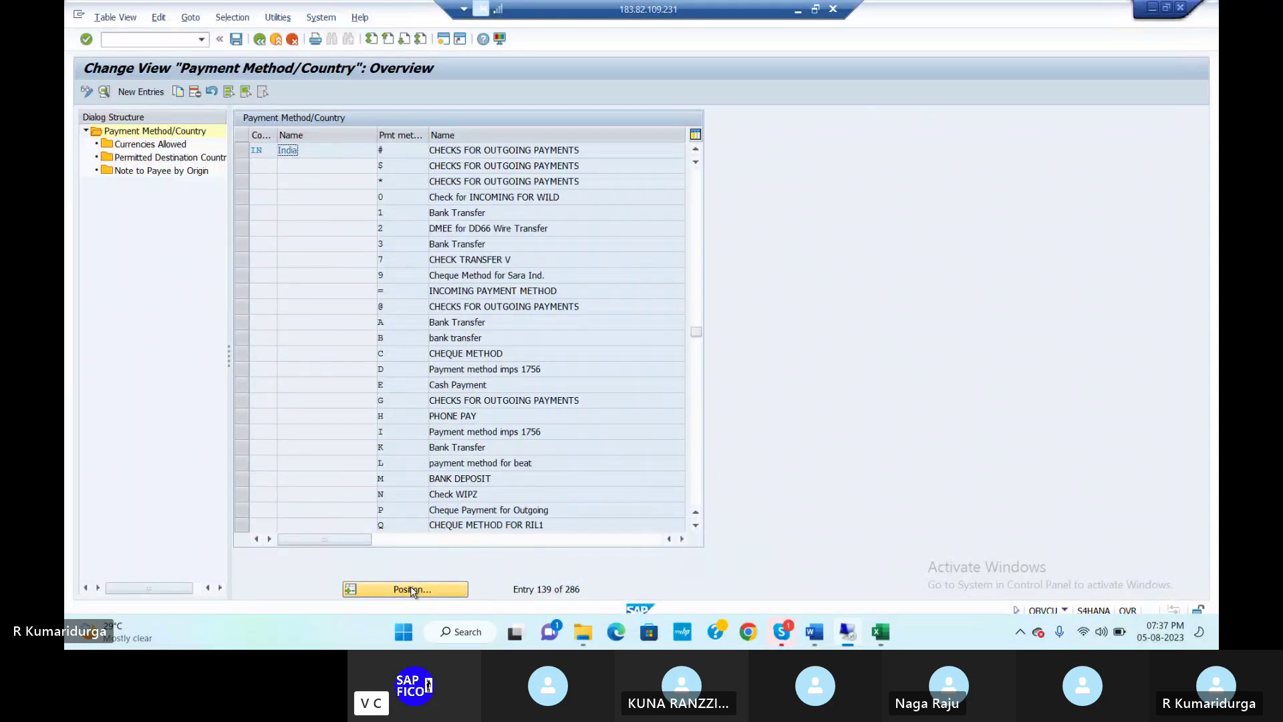
click(410, 312)
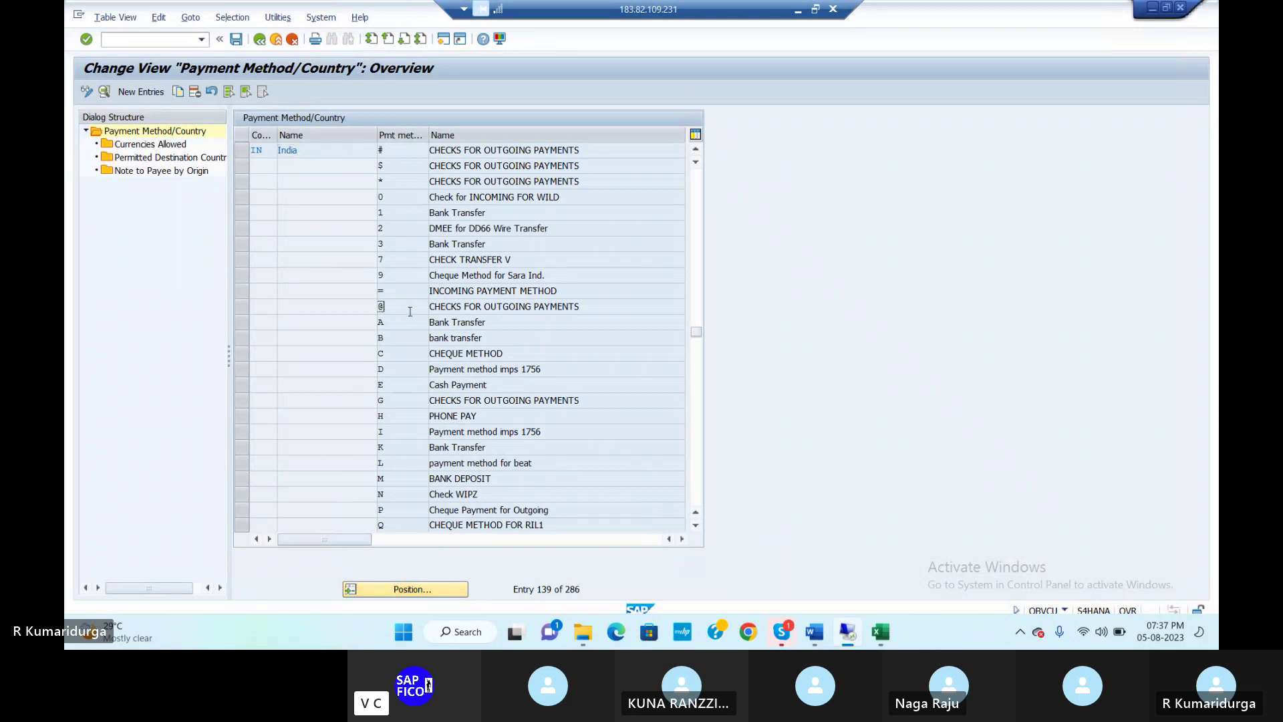
double_click(409, 312)
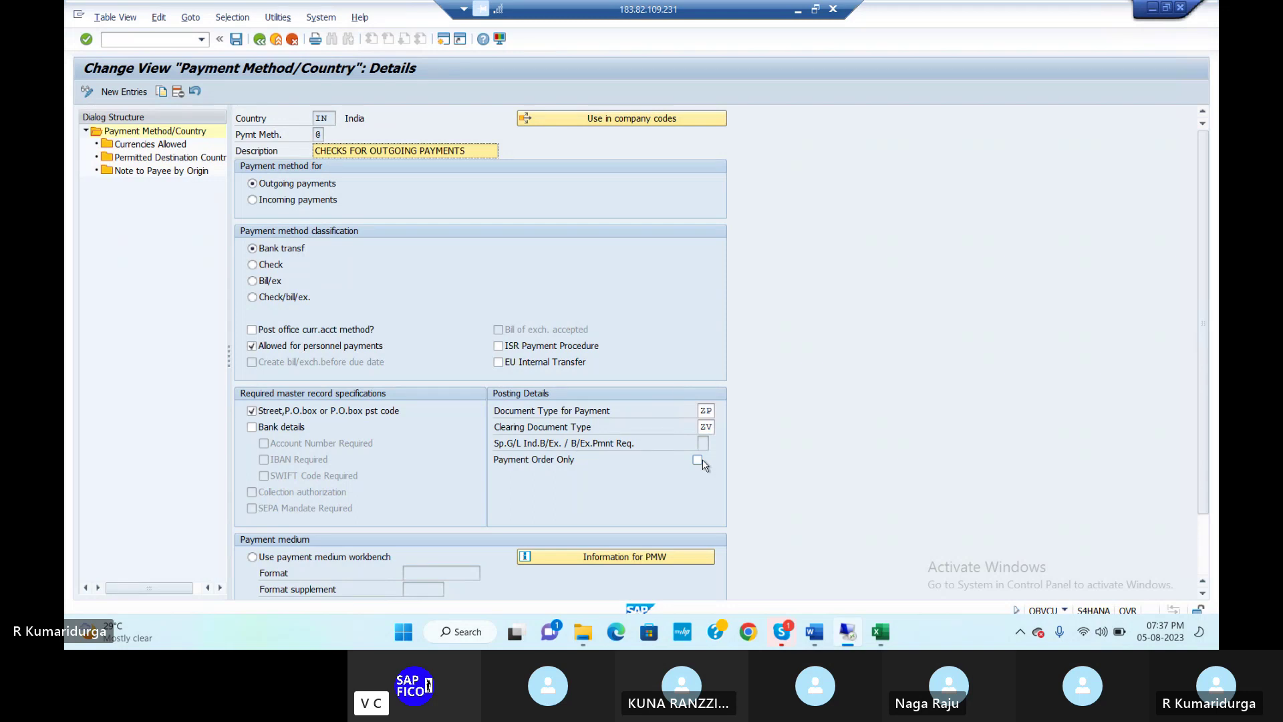
Preview the DME document in Word to read the list of configuration transactions, and return to the SAP session
click(178, 38)
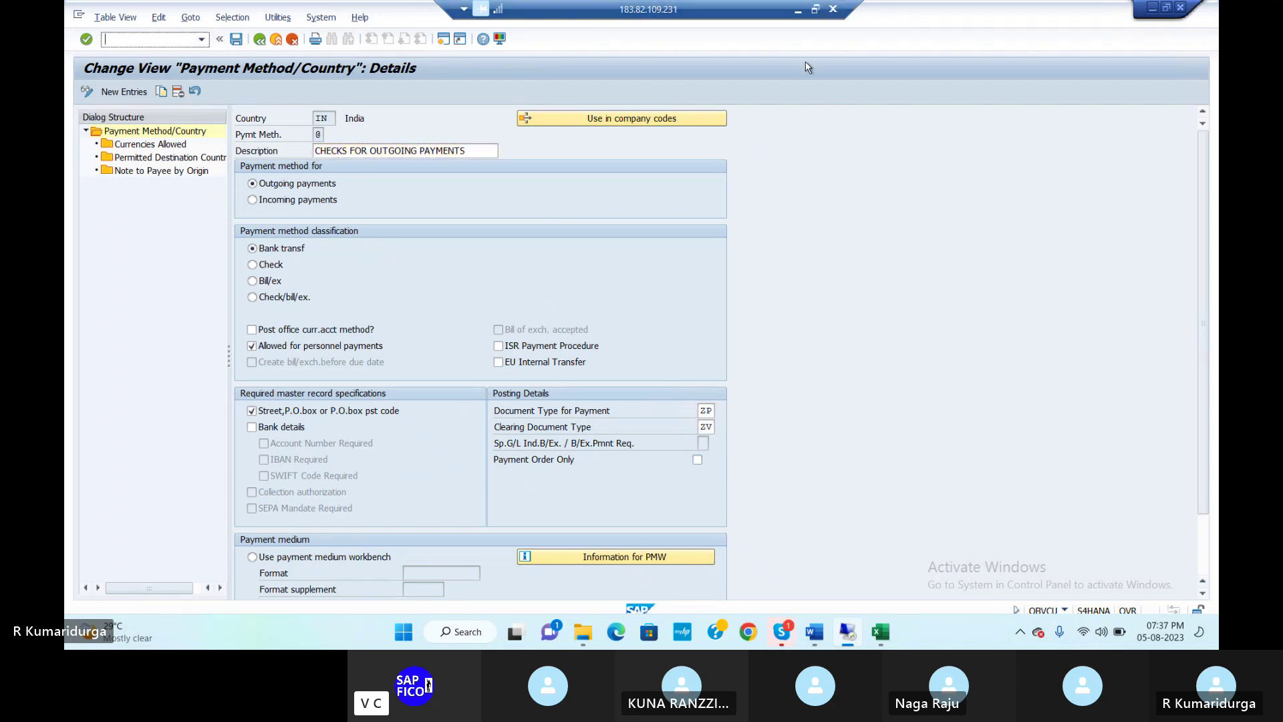
mouse_move(812, 630)
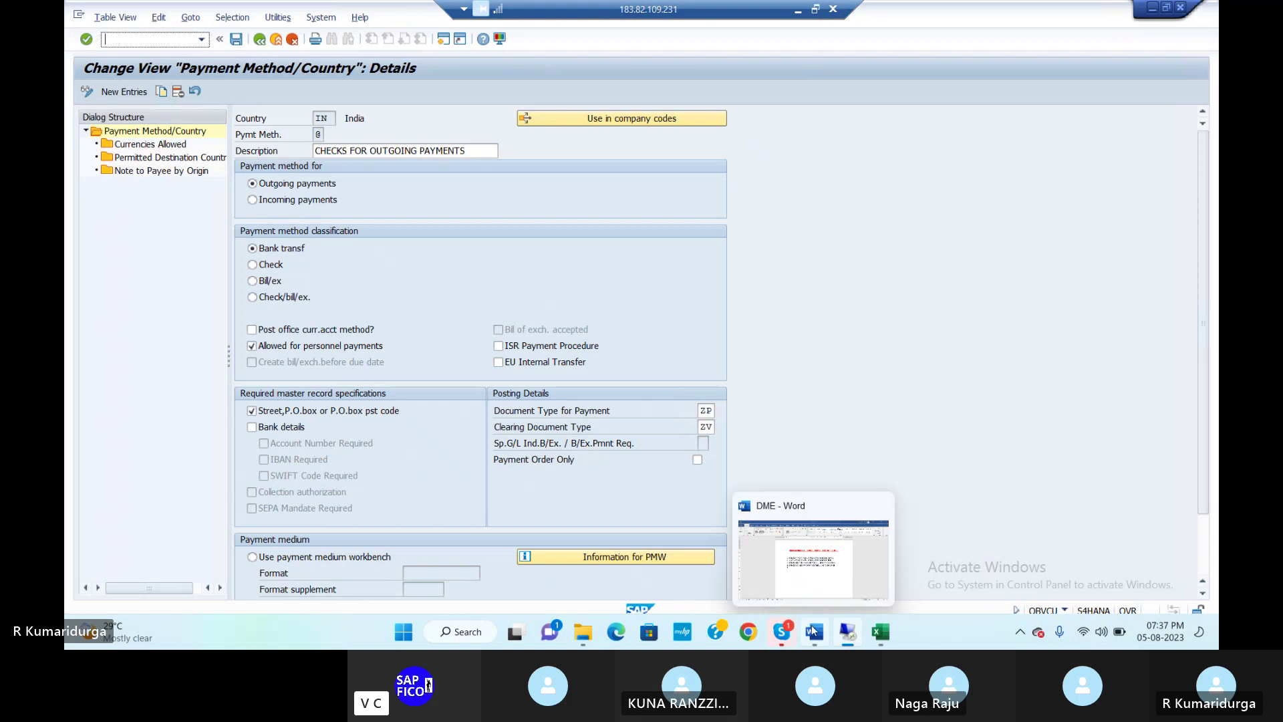
mouse_move(819, 602)
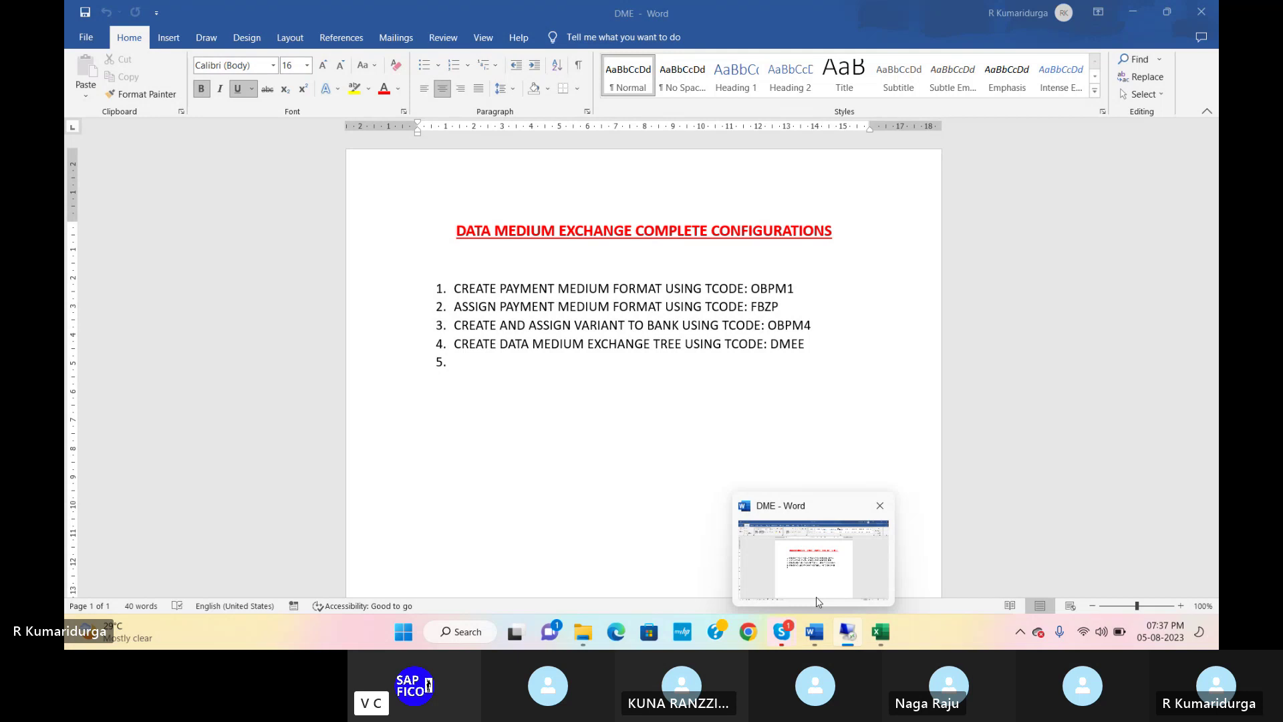
click(847, 631)
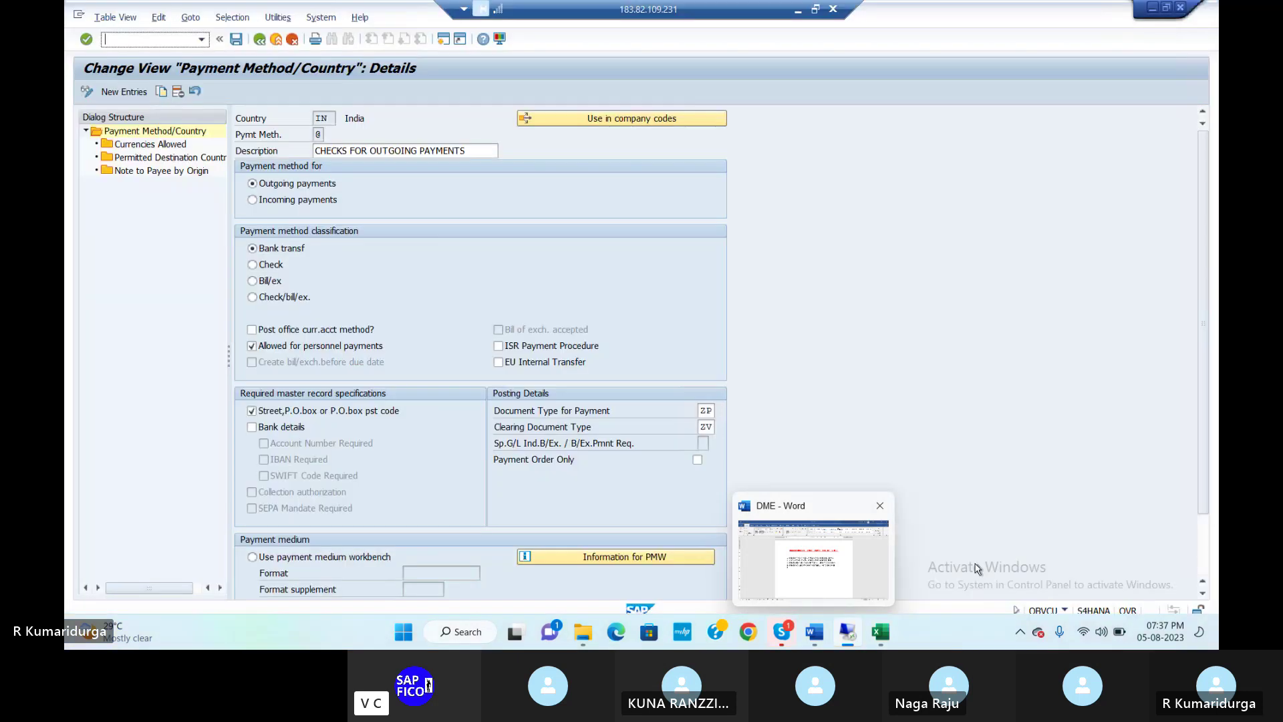
Open the payment medium formats with /nobpm1, accepting the cross-client table notice
text(/)
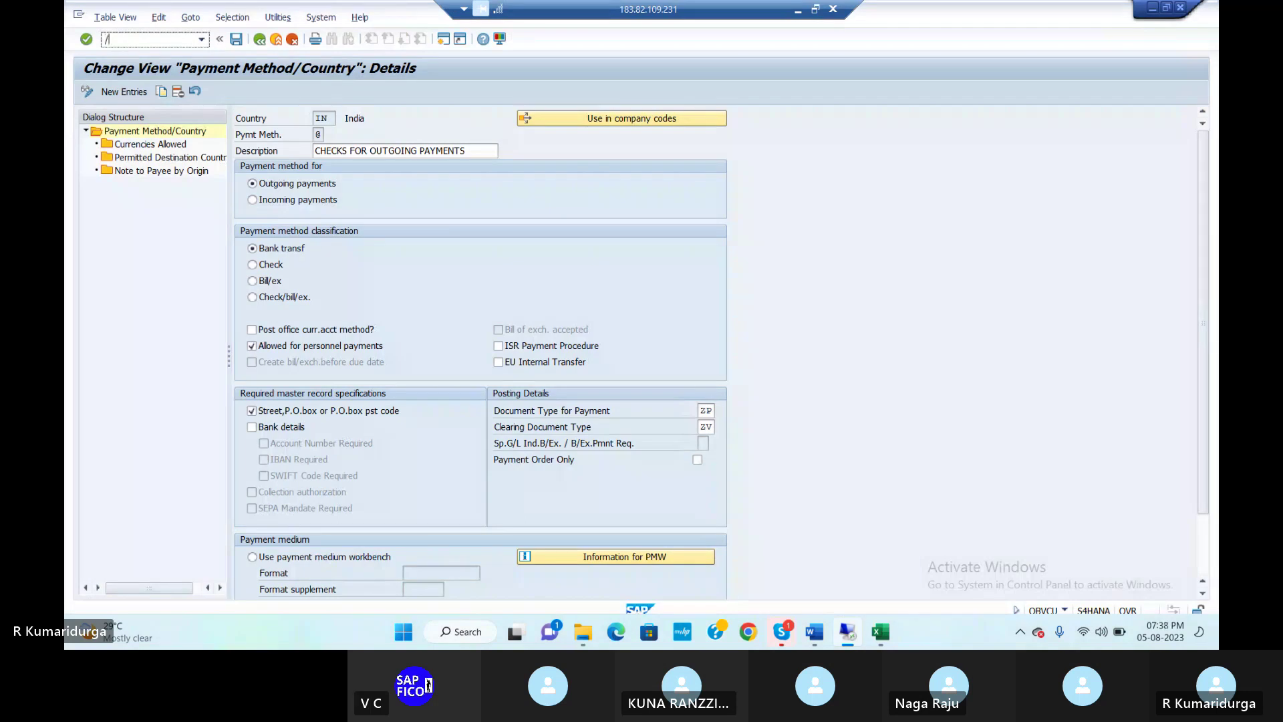
text(nobpm1)
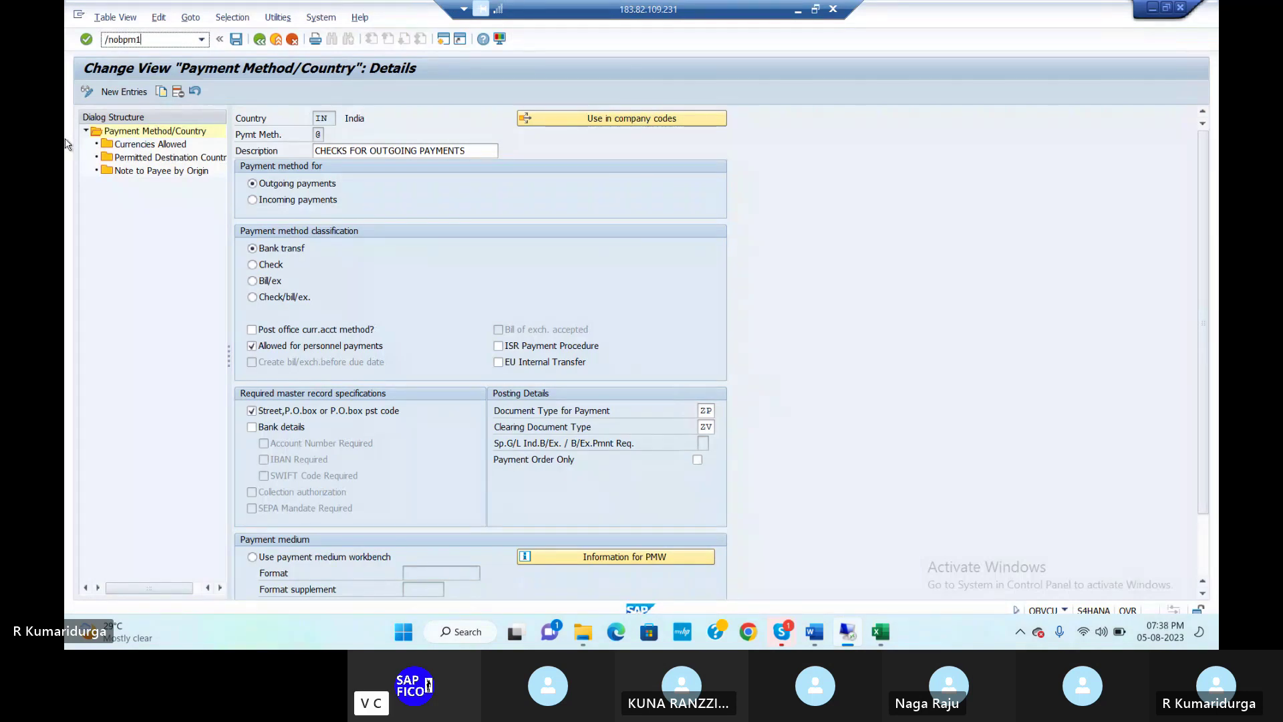
key(Return)
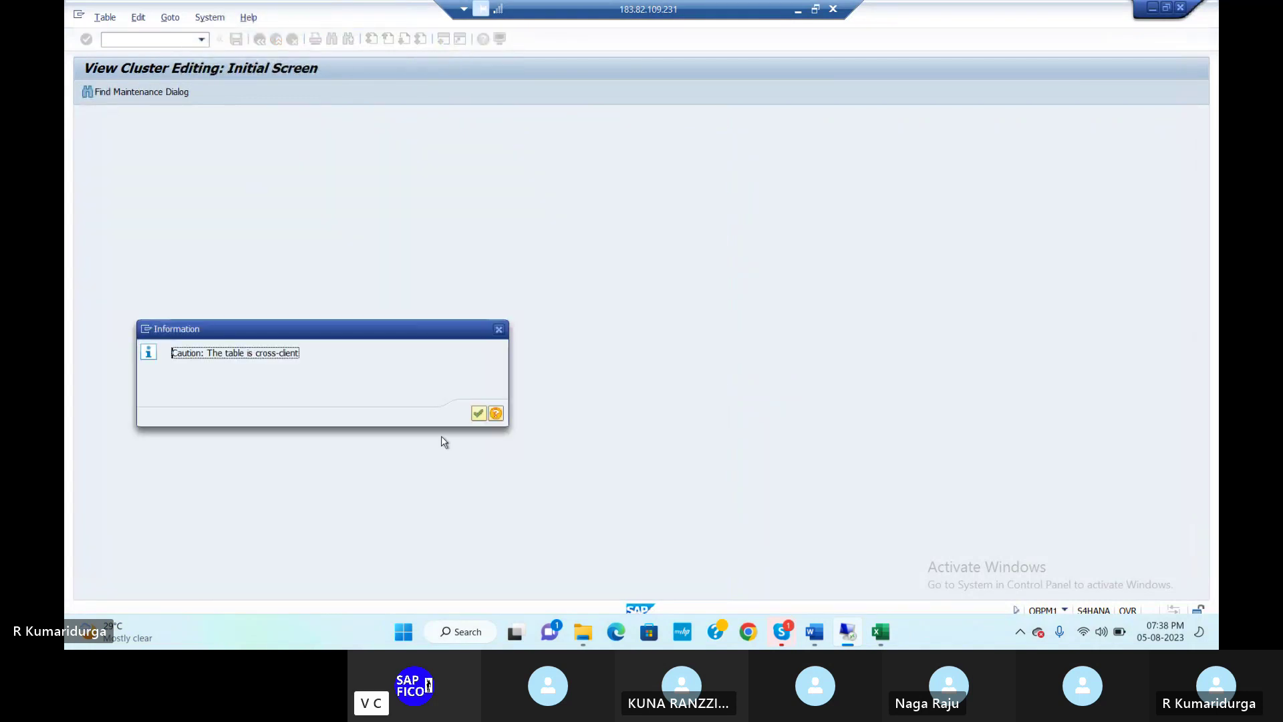
click(476, 417)
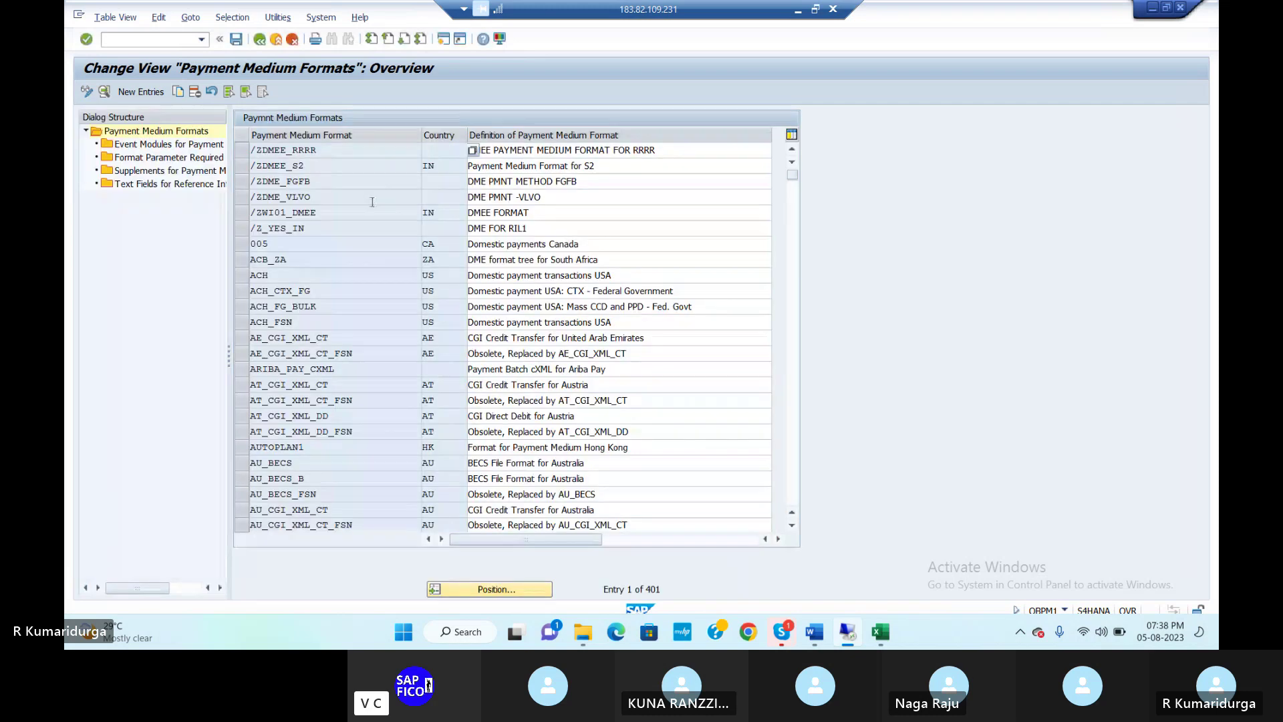
Create a new payment medium format entry with the format name /ZDME_DUR1
click(140, 93)
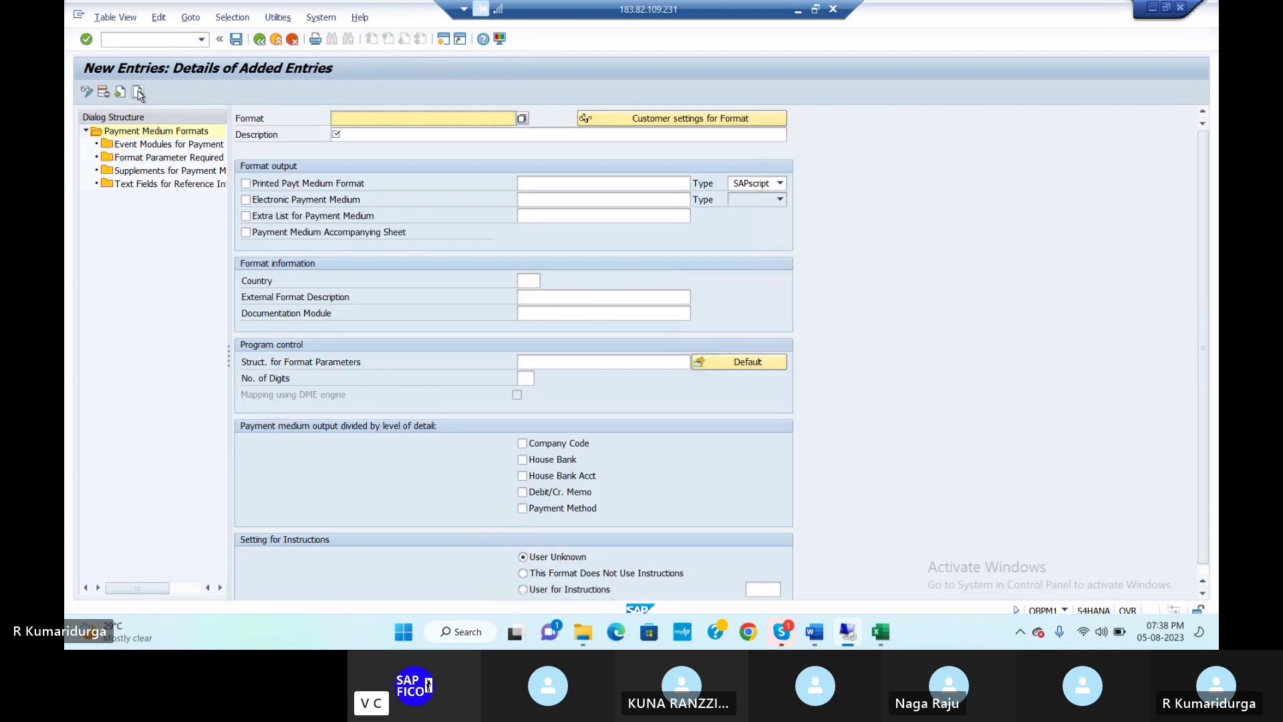
text(/NZDME_)
key(BackSpace)
key(BackSpace)
key(BackSpace)
key(BackSpace)
key(BackSpace)
key(BackSpace)
text(ZDME)
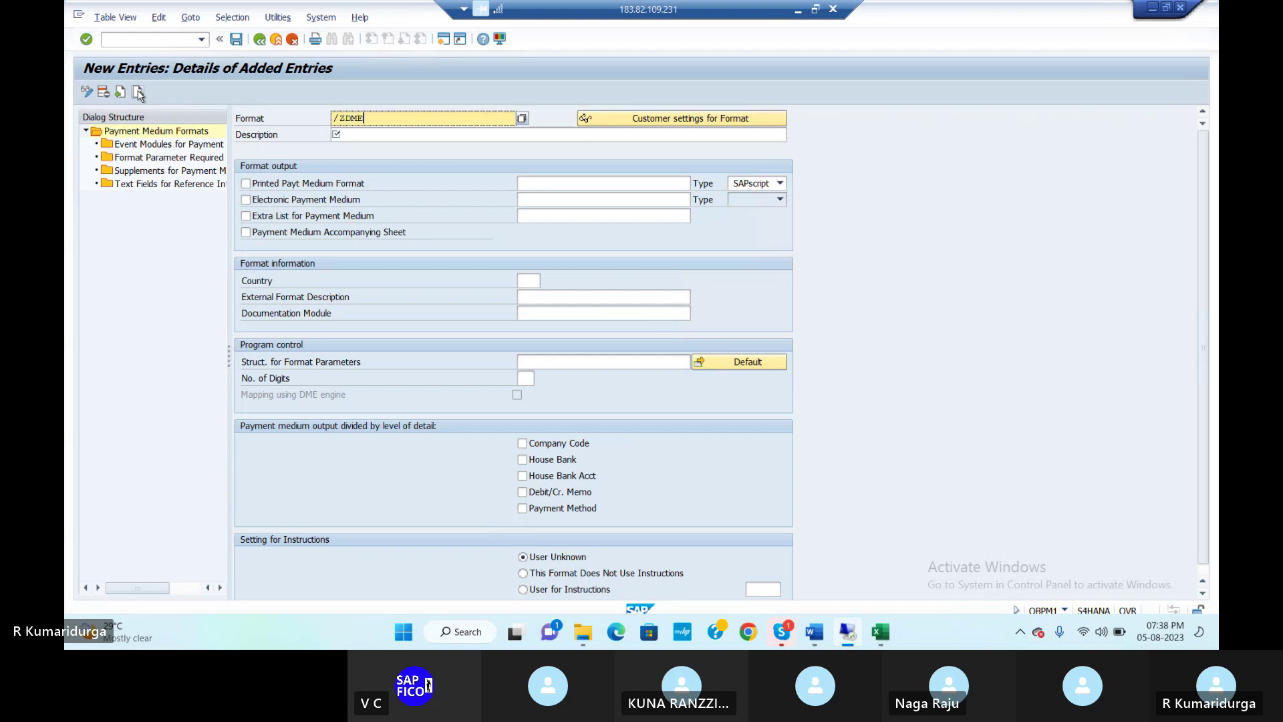
text(_)
text(DME)
key(BackSpace)
key(BackSpace)
text(UR1)
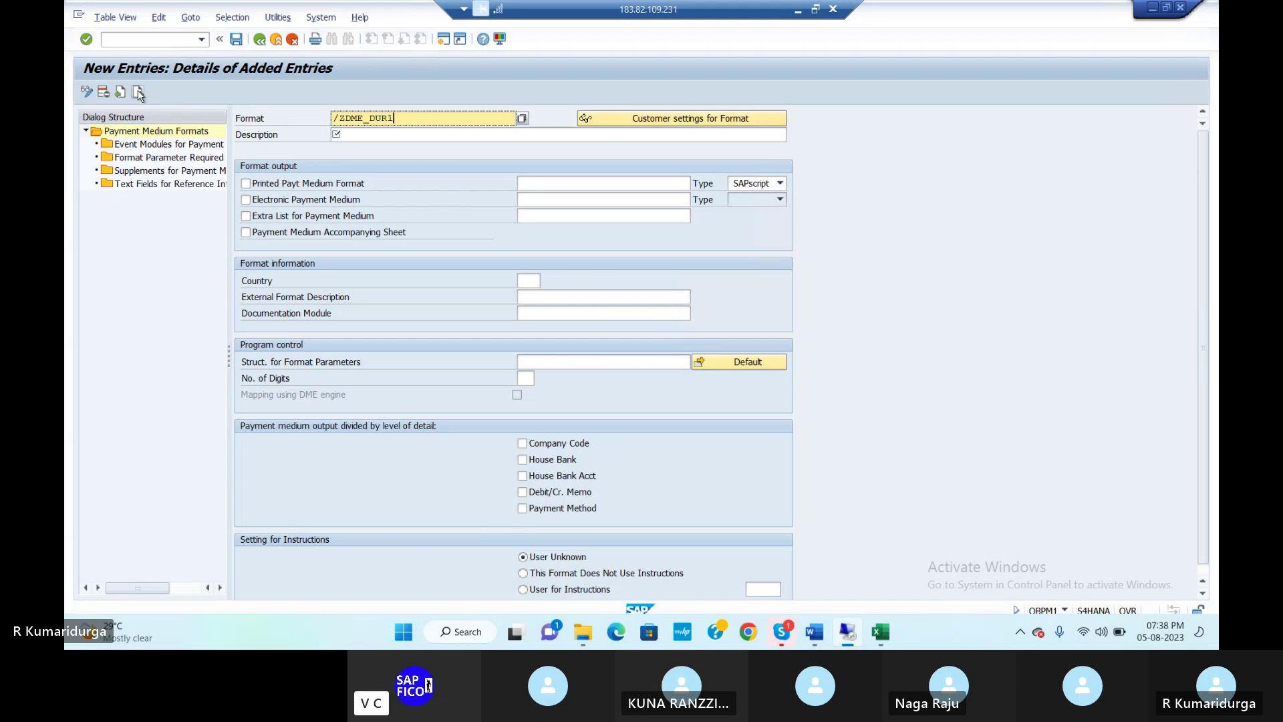
Enter PAYMENT MEDIUM FORMAT FOR DUR1 as the description of the new format
click(359, 134)
text(P)
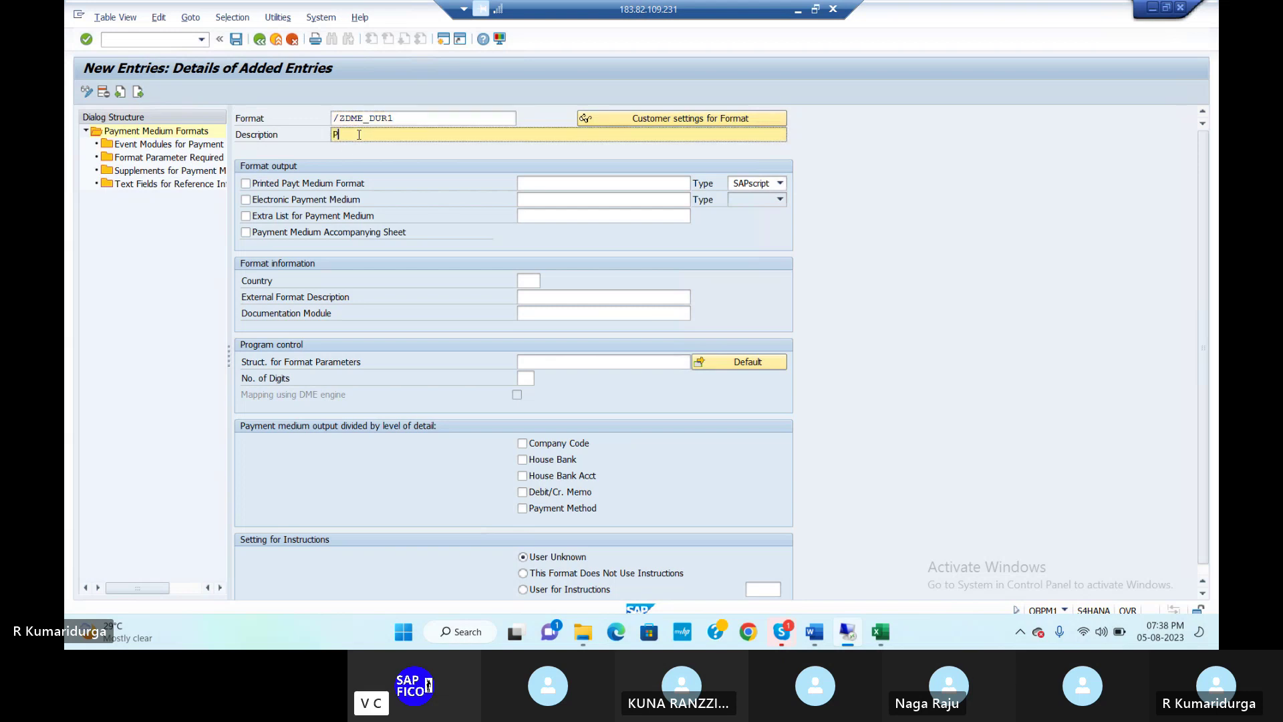
key(BackSpace)
text(D)
key(BackSpace)
text(PA)
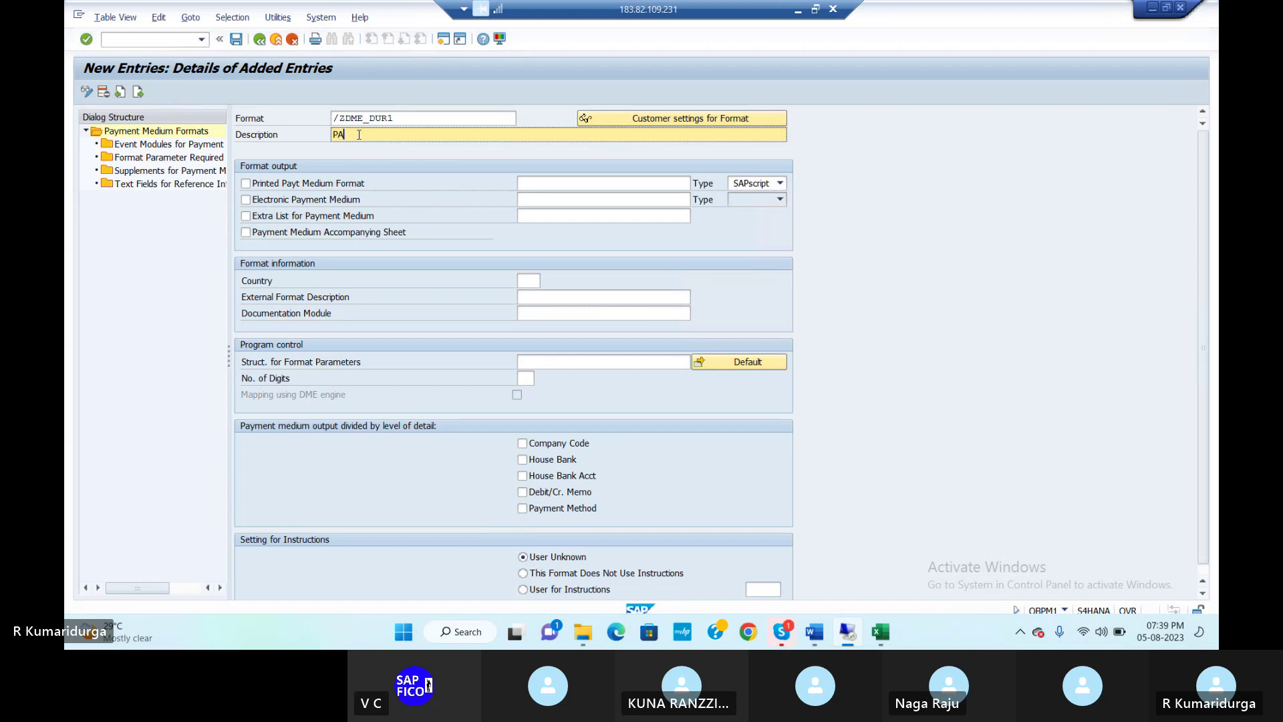
text(YMENT MEDIUM FORMAT)
text(FOR DUR1)
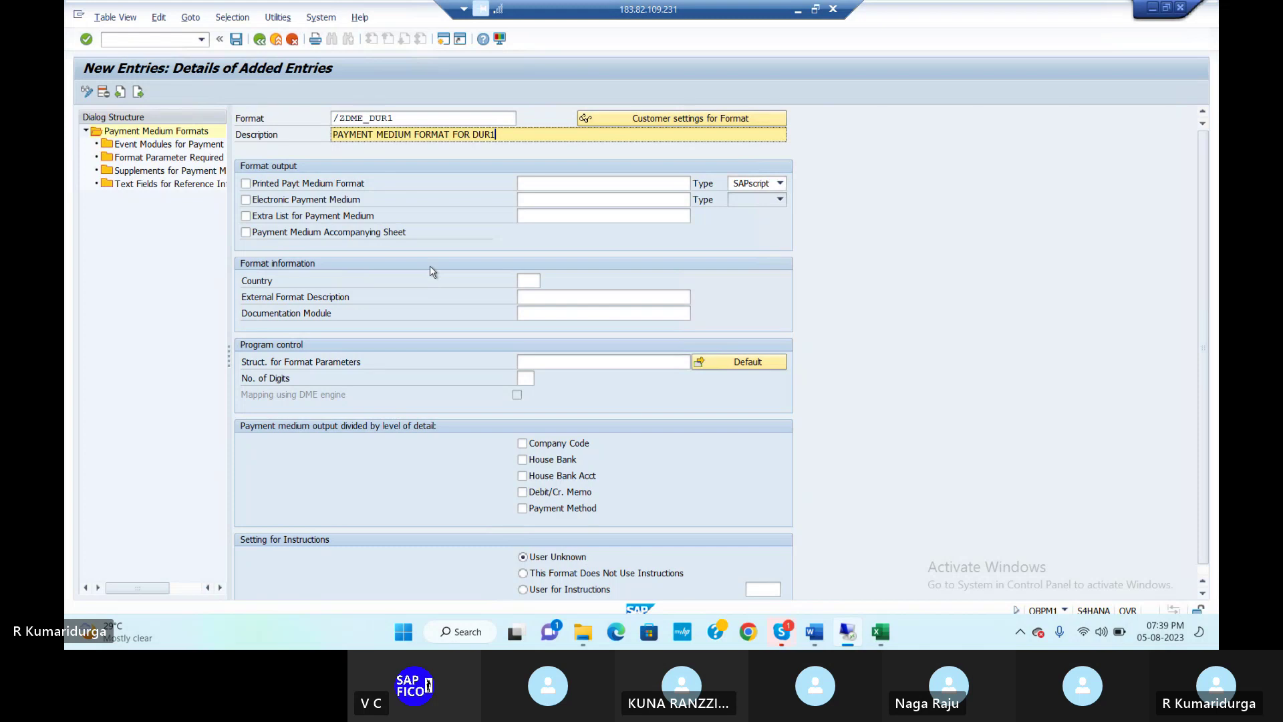
Enable Electronic Payment Medium output for the format and set its type to 01 File
click(247, 199)
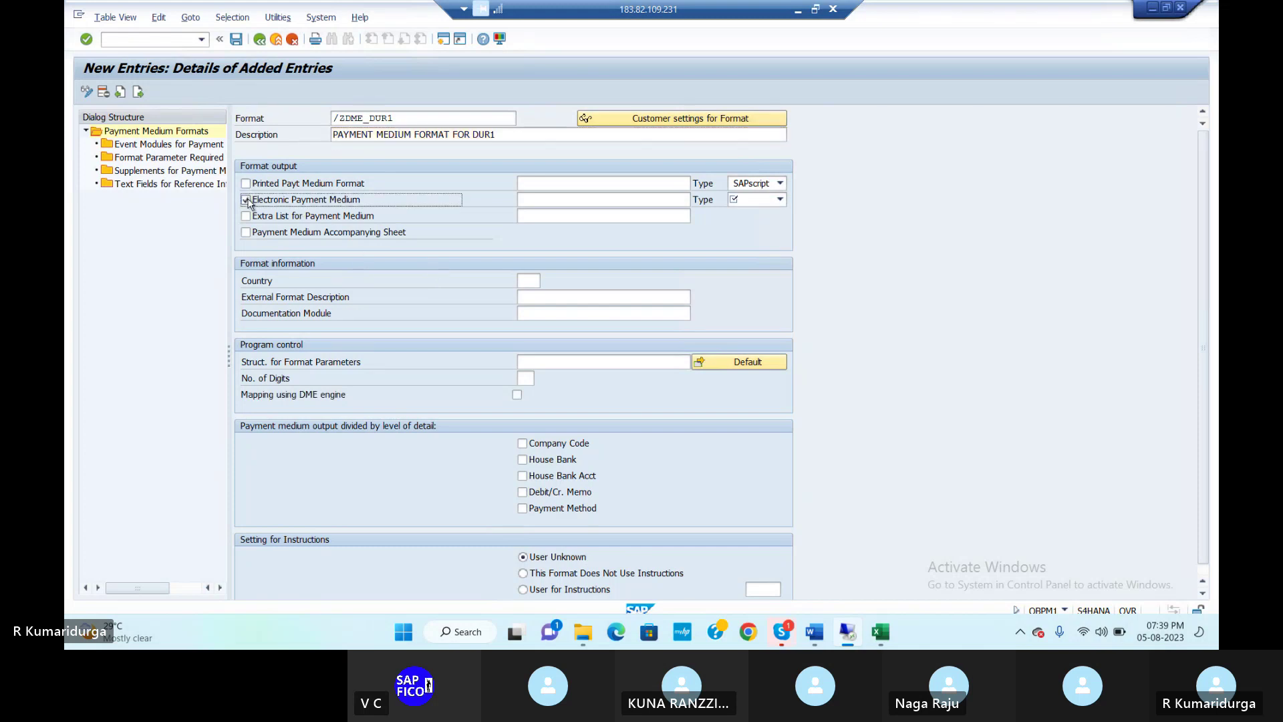
click(779, 200)
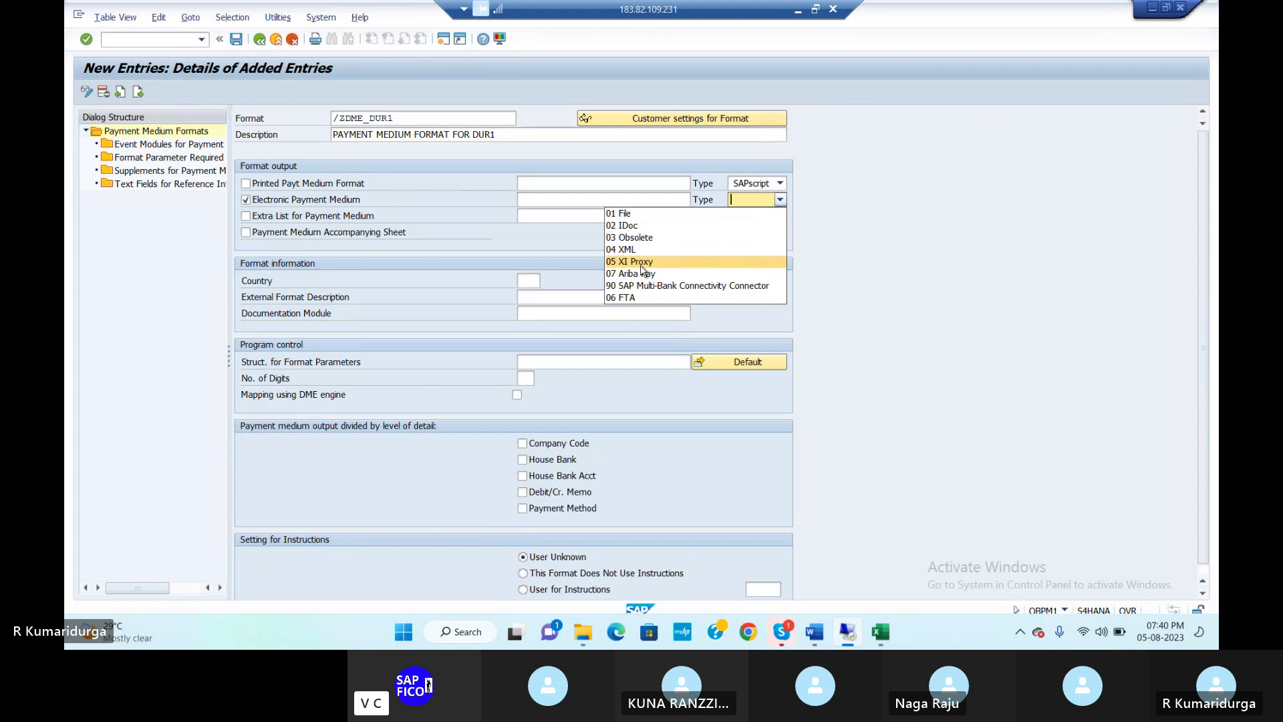
click(659, 214)
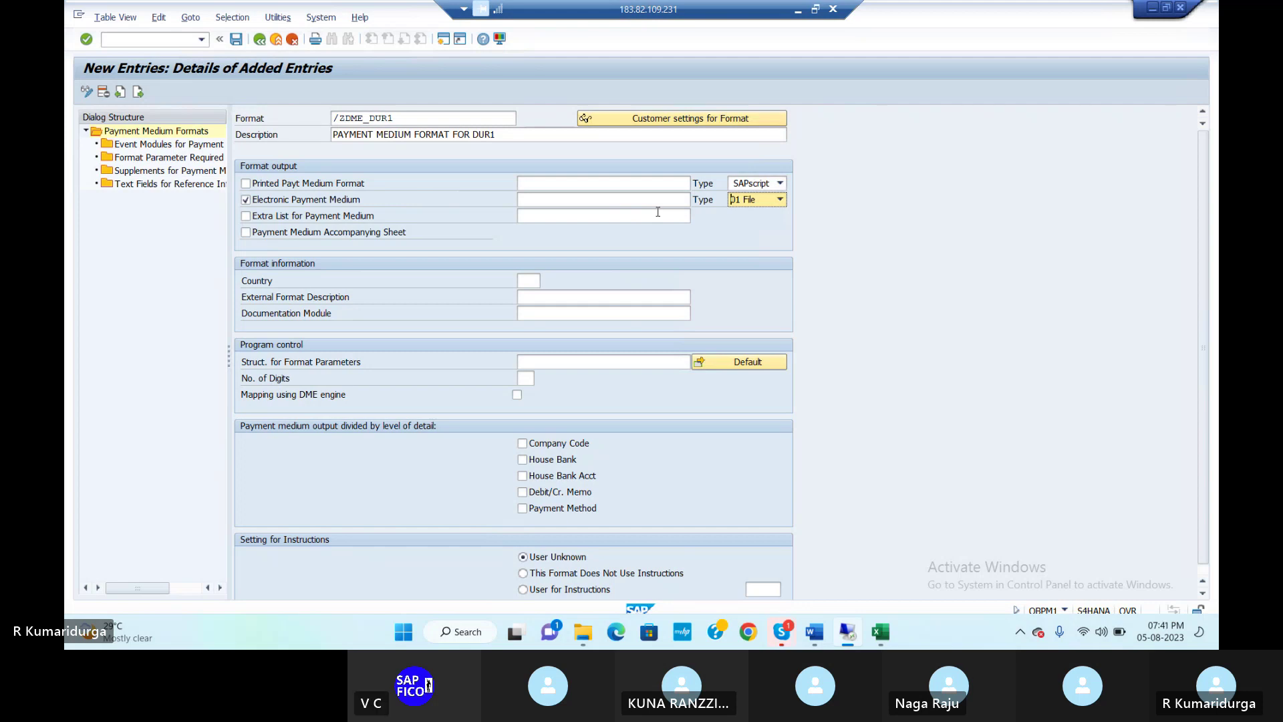
Set the format's country to IN and its external format description to PAYMENT MEDIUM FORMAT -DUR1
click(525, 279)
text(IN)
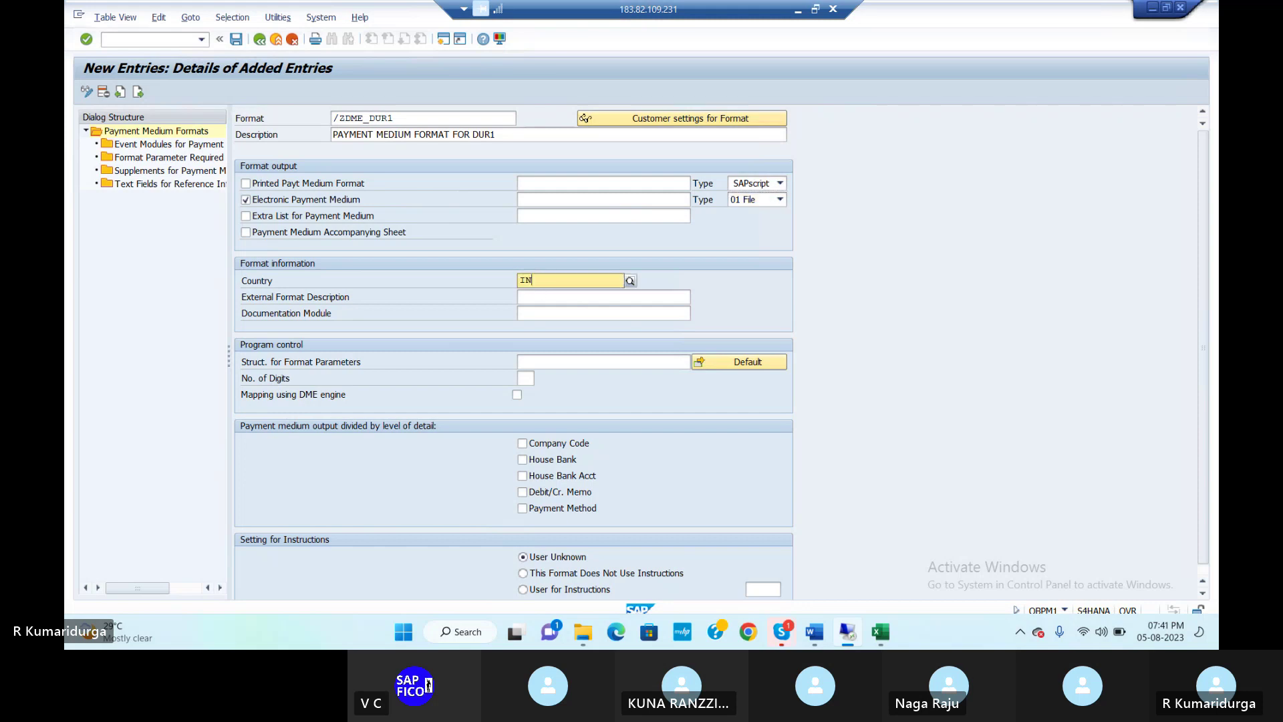
key(Tab)
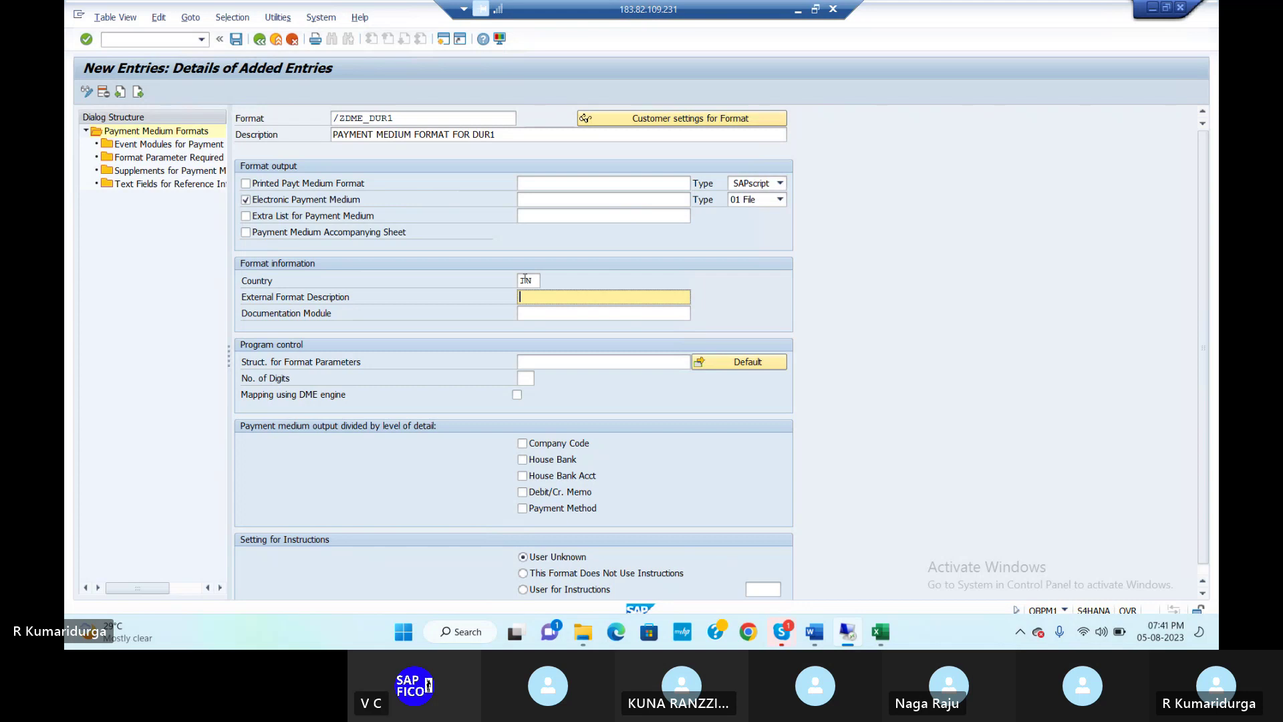
text(PAYME)
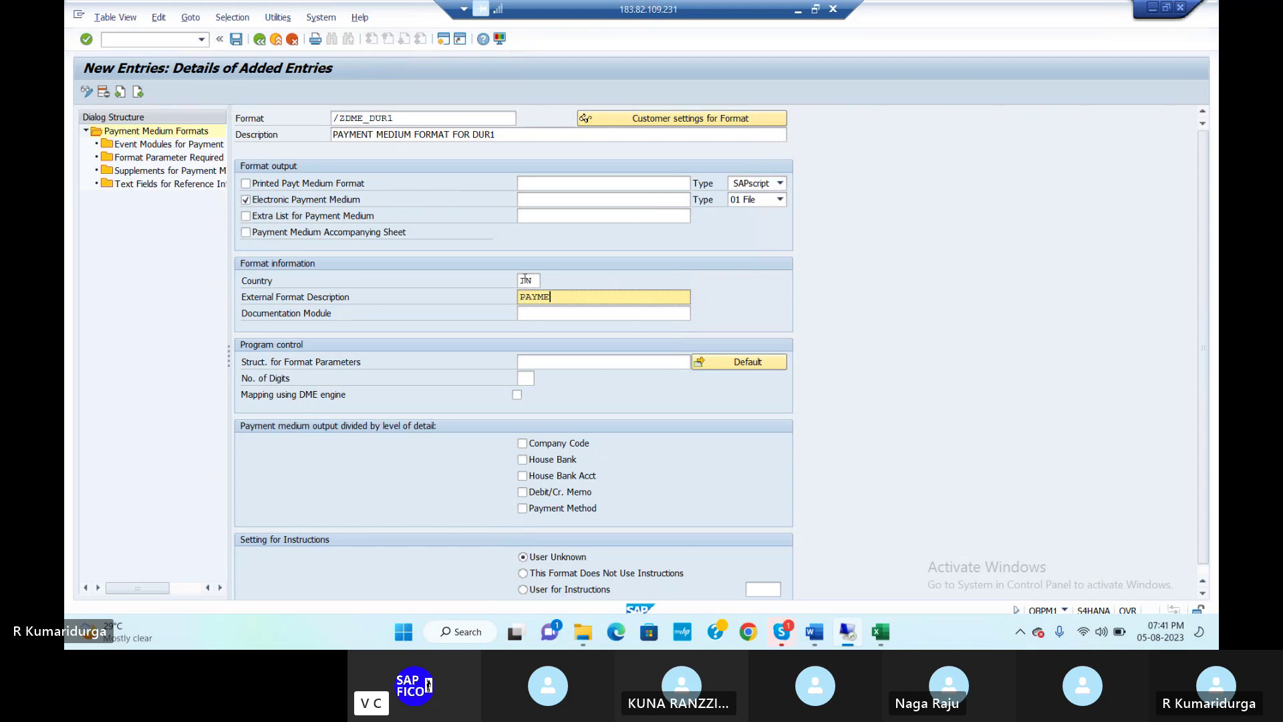
text(NT MEDI)
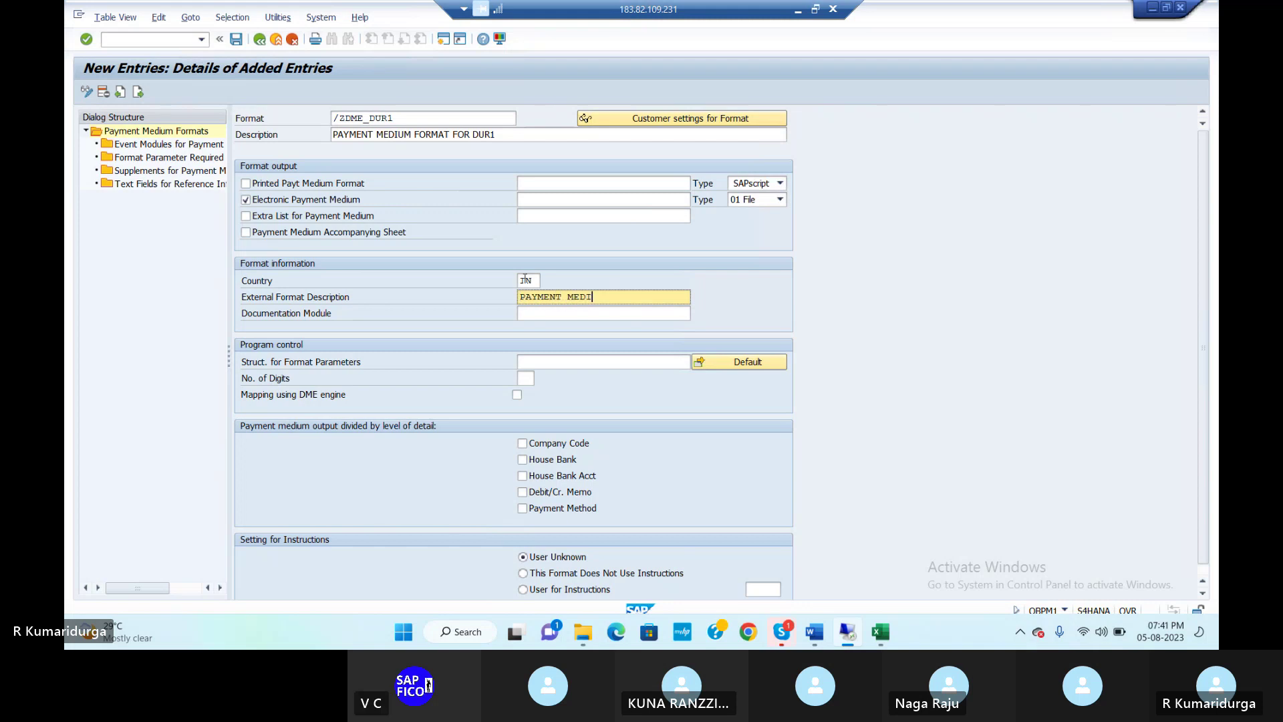
text(UM FORMAT F)
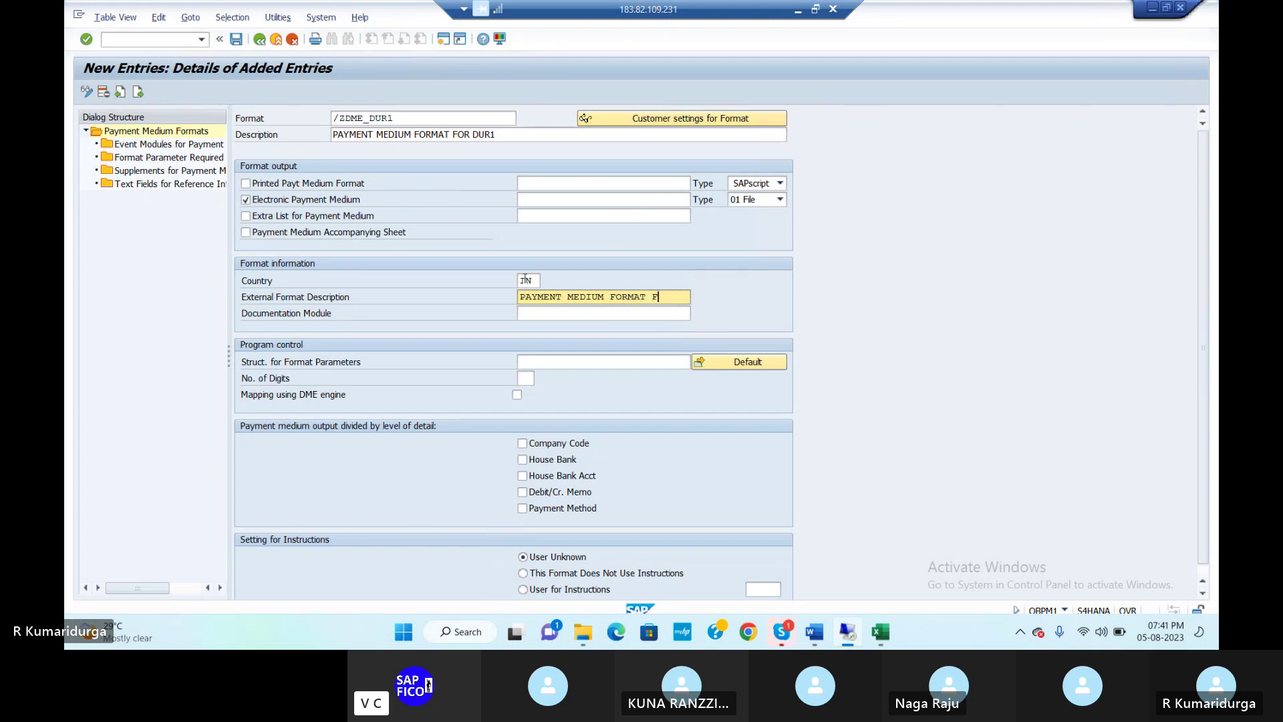
text(OR DU)
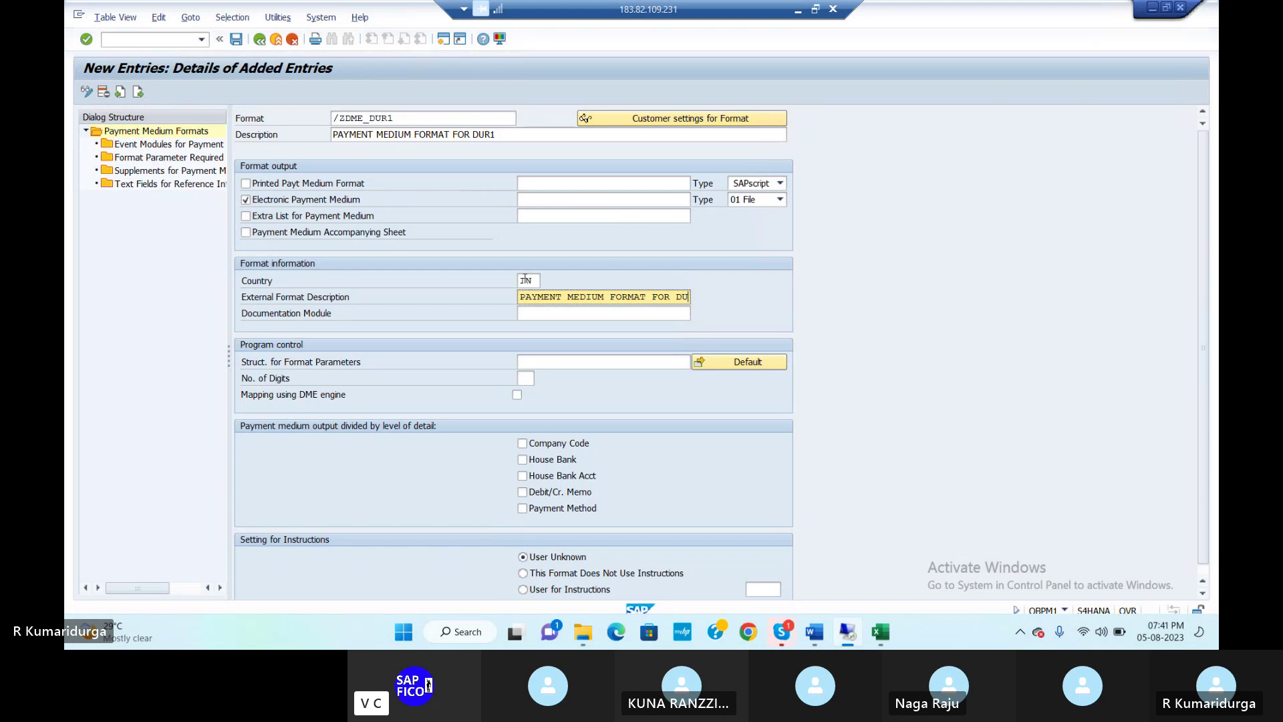
key(BackSpace)
key(BackSpace)
key(BackSpace)
key(BackSpace)
key(BackSpace)
key(BackSpace)
text(-DUR1)
Enable mapping using the DME engine and the Printed Payt Medium Format output for the new format
click(517, 400)
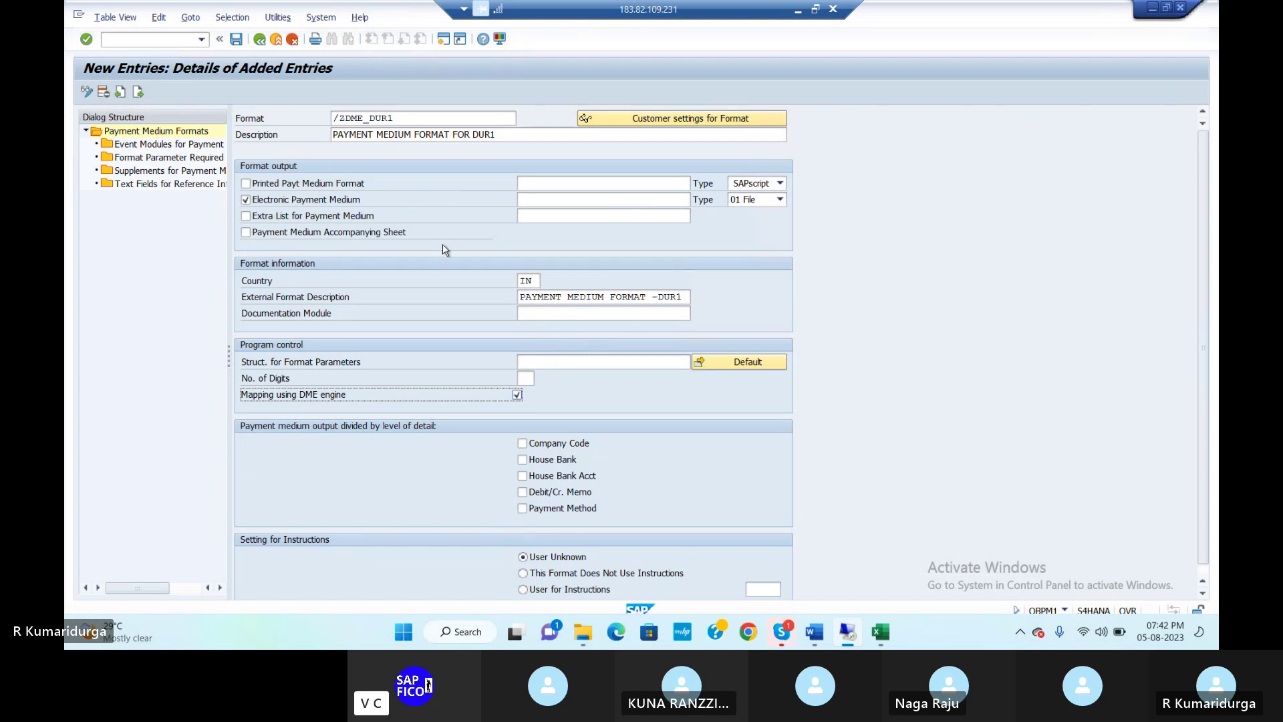
click(540, 199)
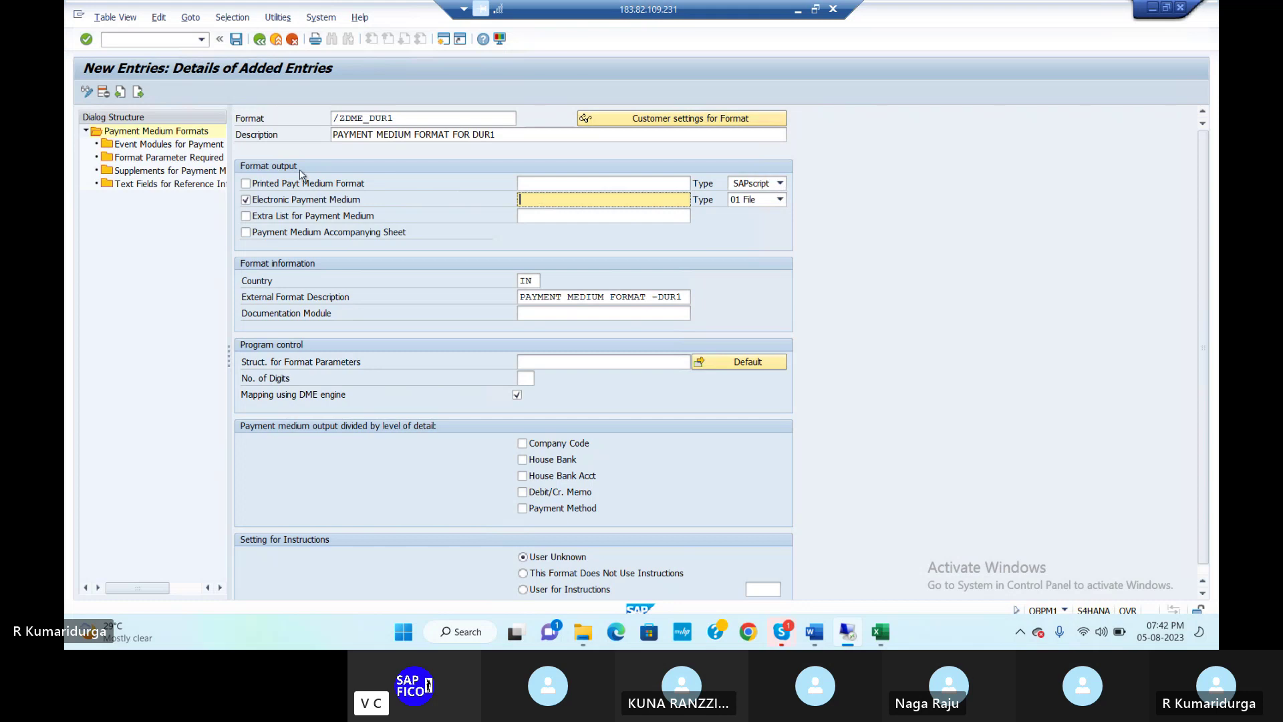
click(248, 185)
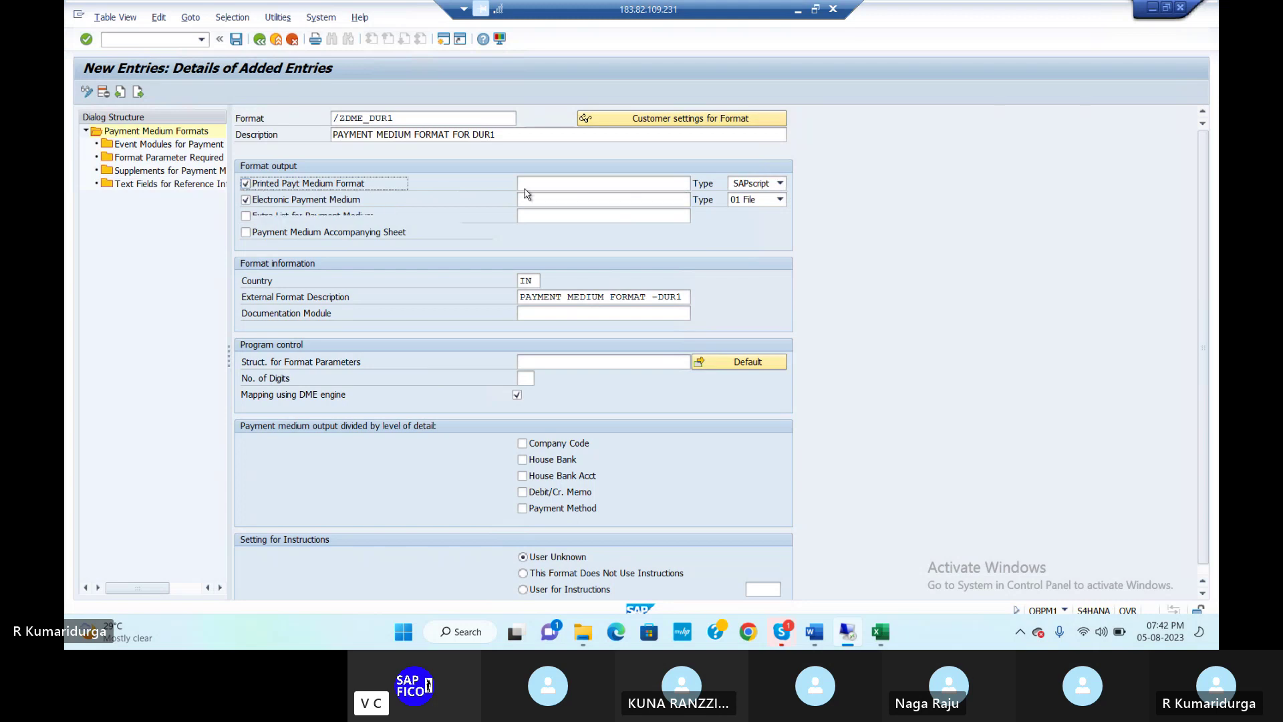
Divide the payment medium output of format /ZDME_DUR1 by Company Code and House Bank
click(573, 185)
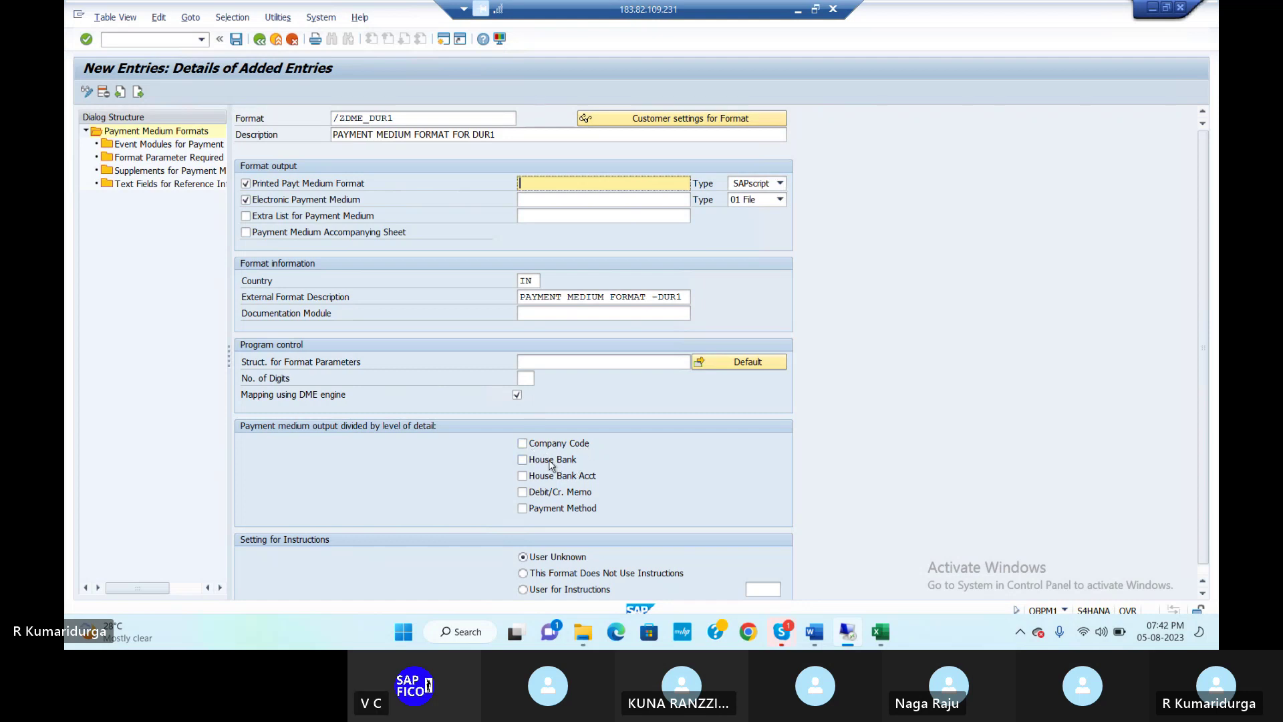
click(523, 445)
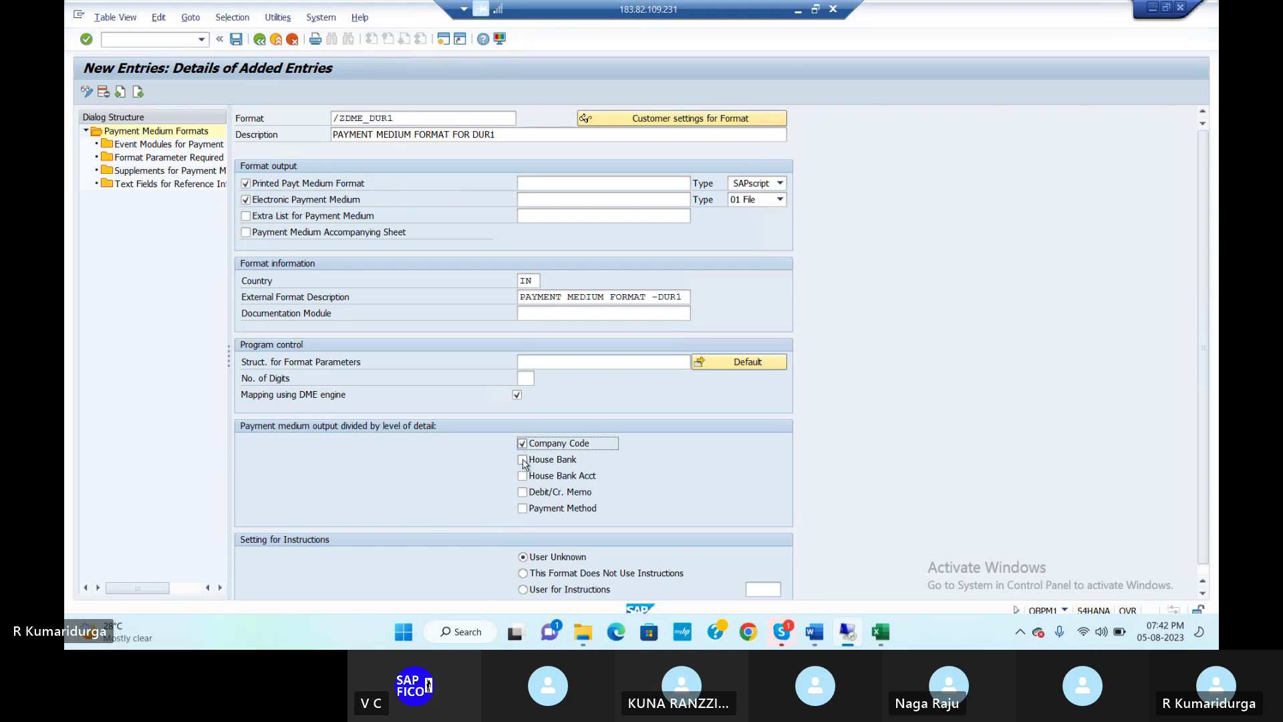
click(524, 461)
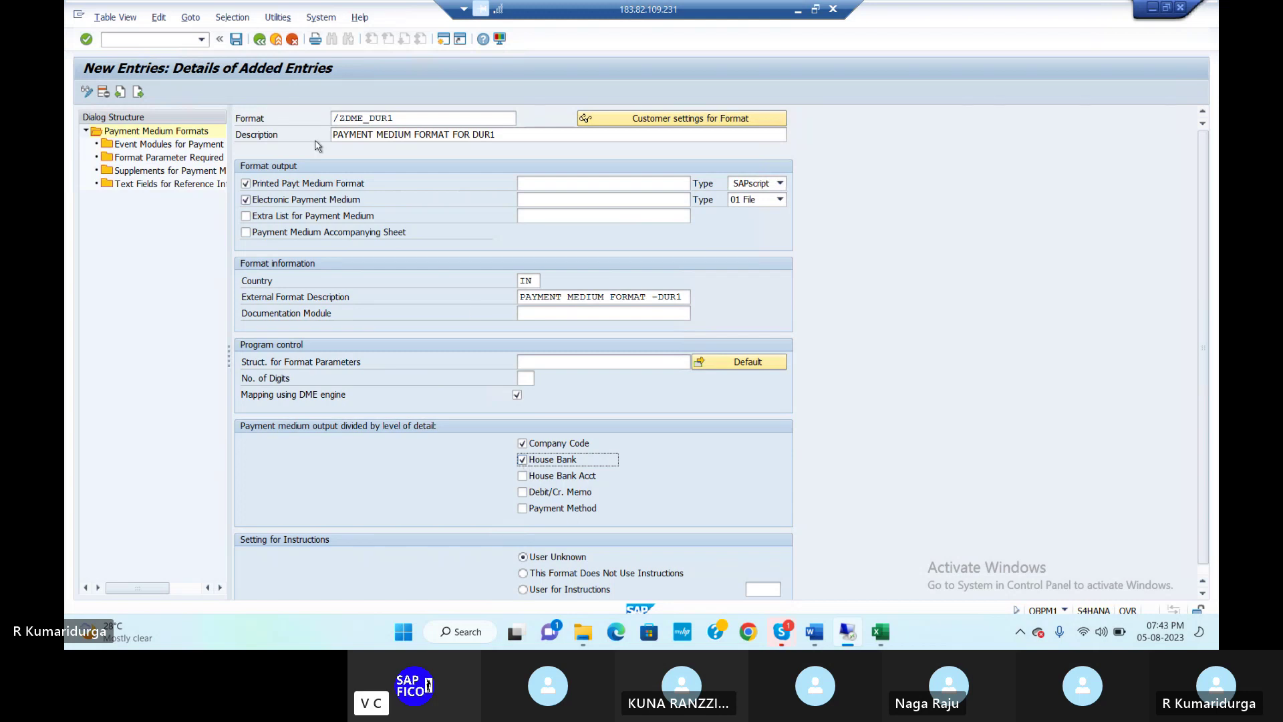
Save the payment medium format under a new workbench request described as DATA MEDIUM EXCHANGE FOR DUR1
click(237, 39)
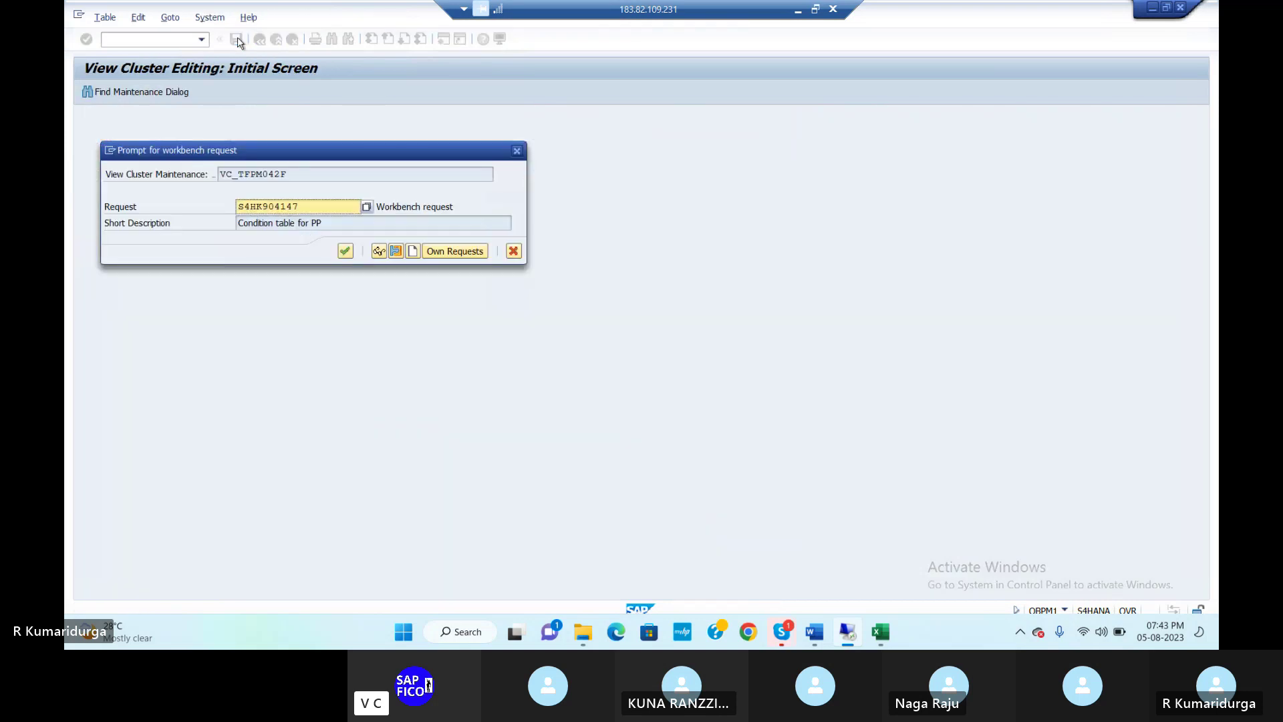
click(413, 253)
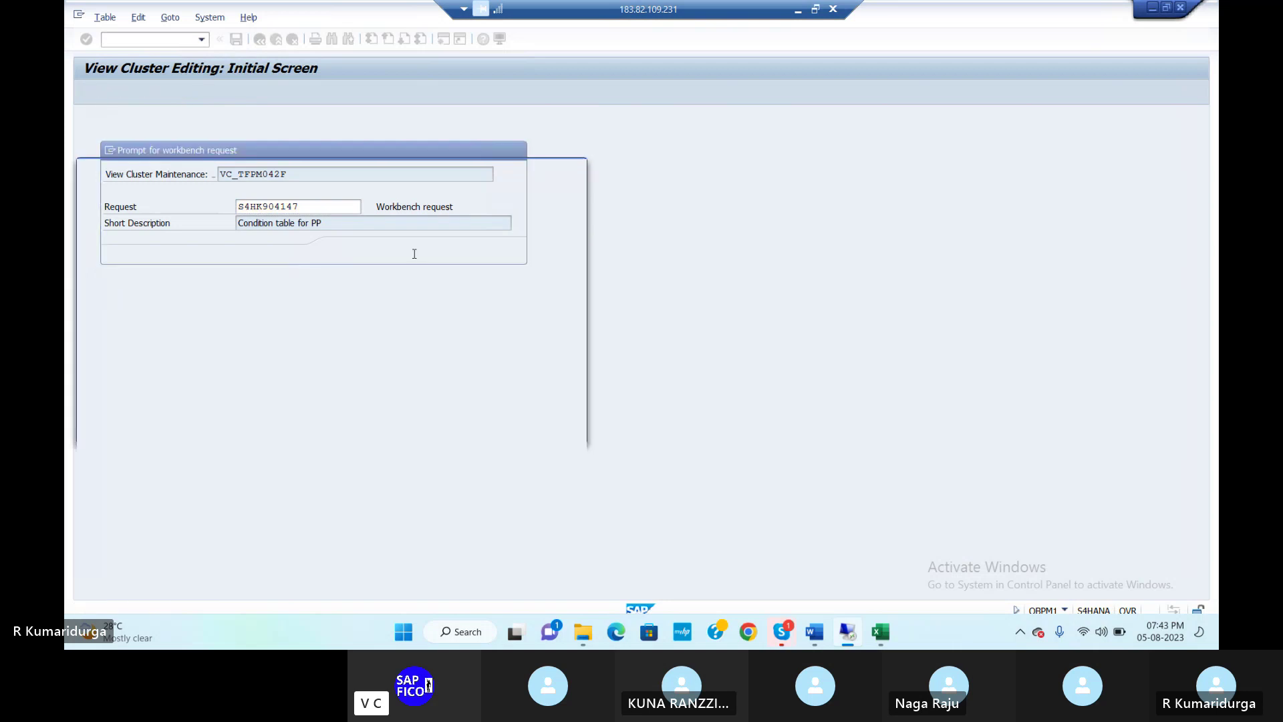
text(DATA ME)
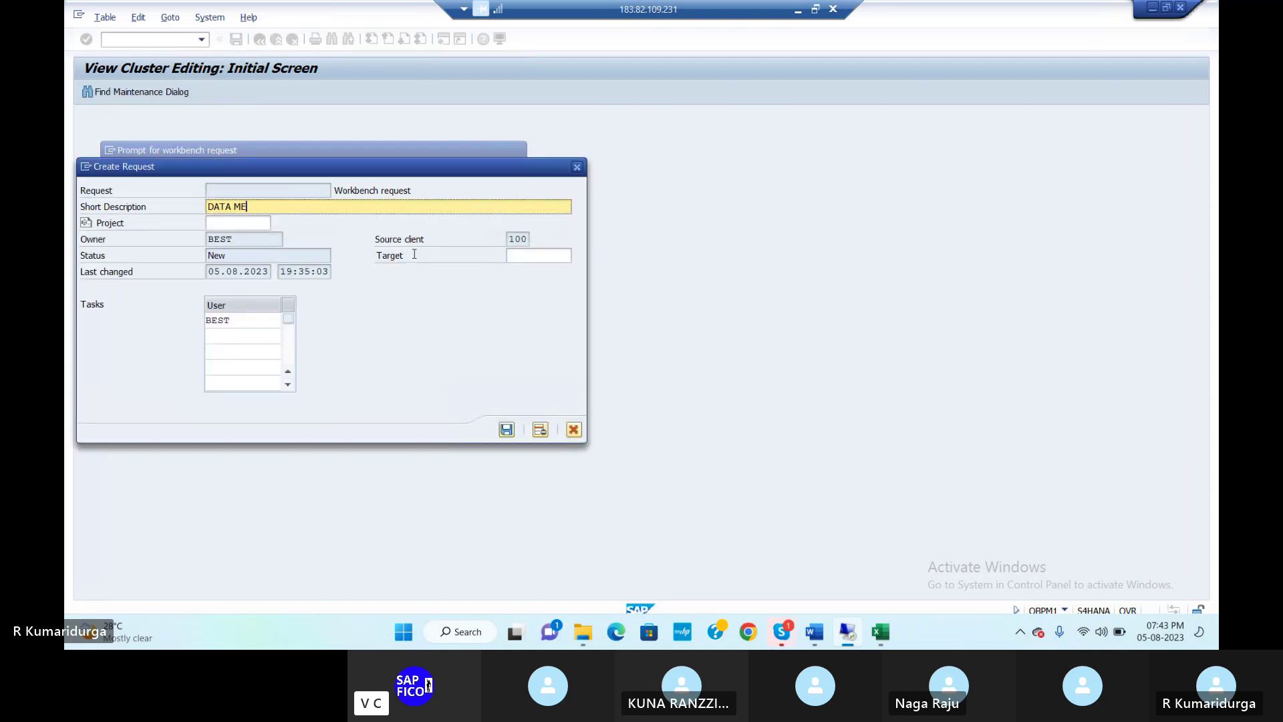
text(DIUM)
text(EXCHANGE FOR DUR1)
key(Return)
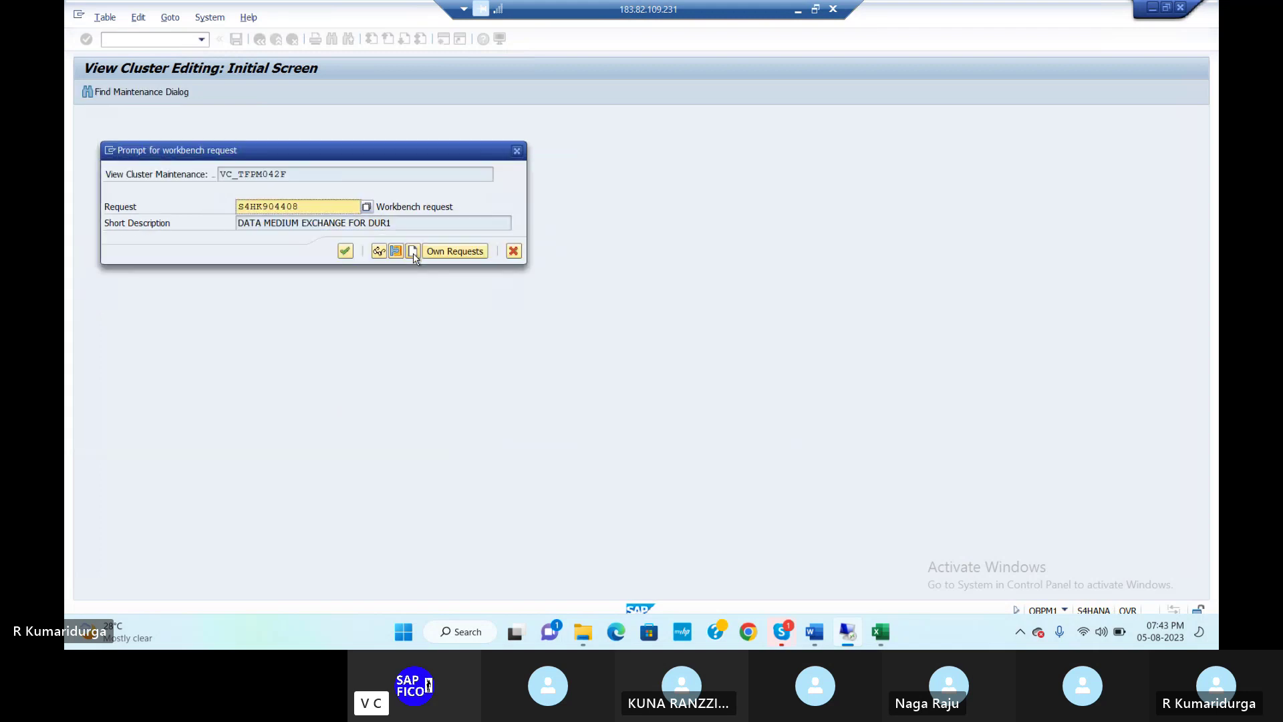
click(345, 251)
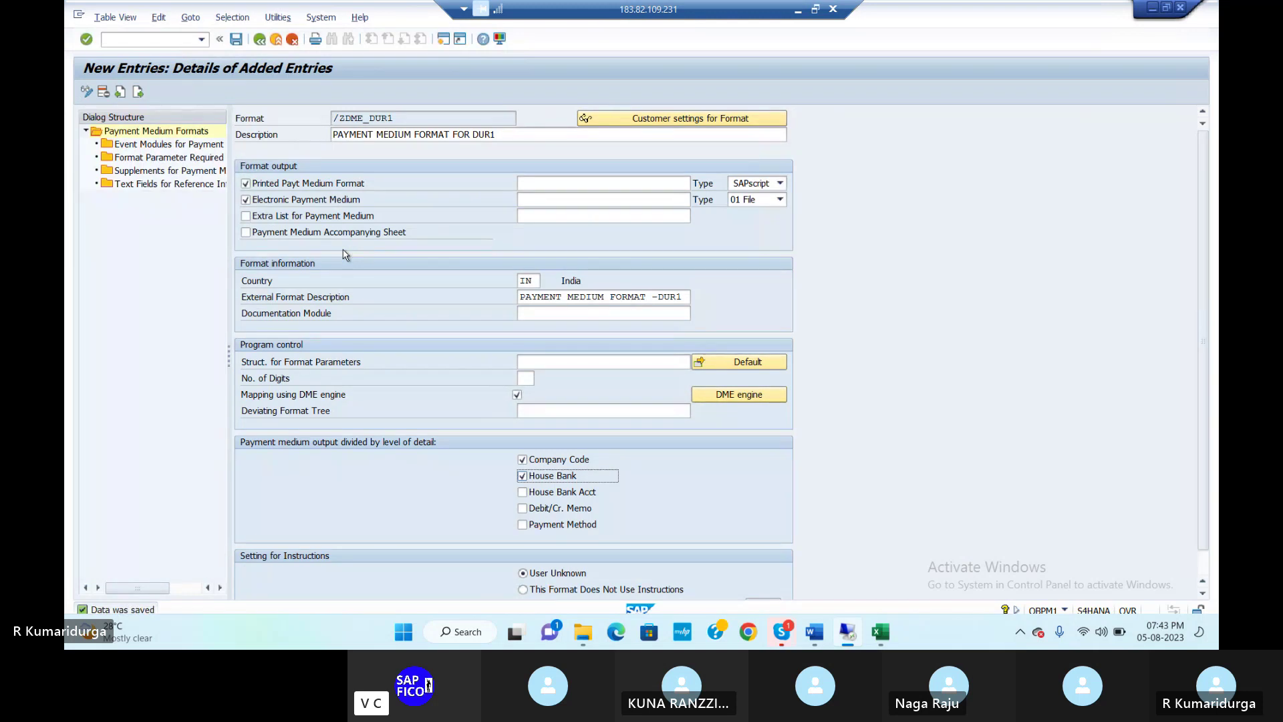
Review the format's event modules, required format parameters, supplements and text fields for reference information
double_click(211, 146)
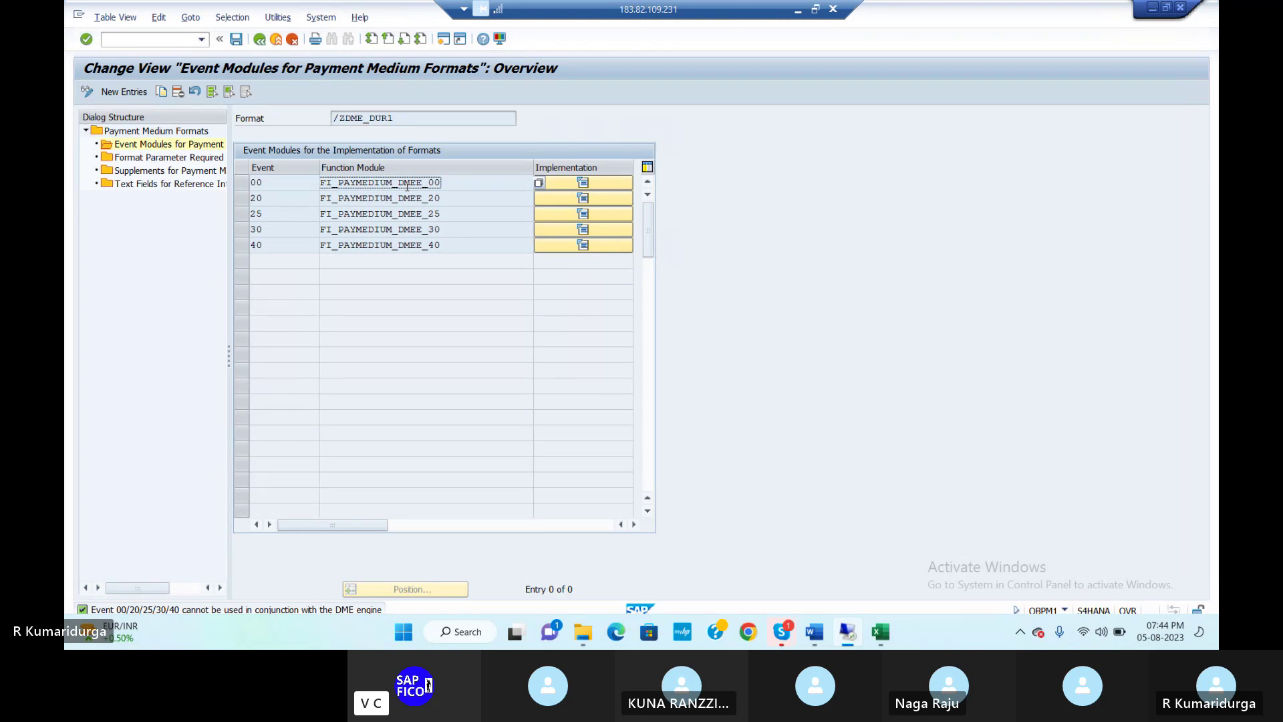
click(170, 159)
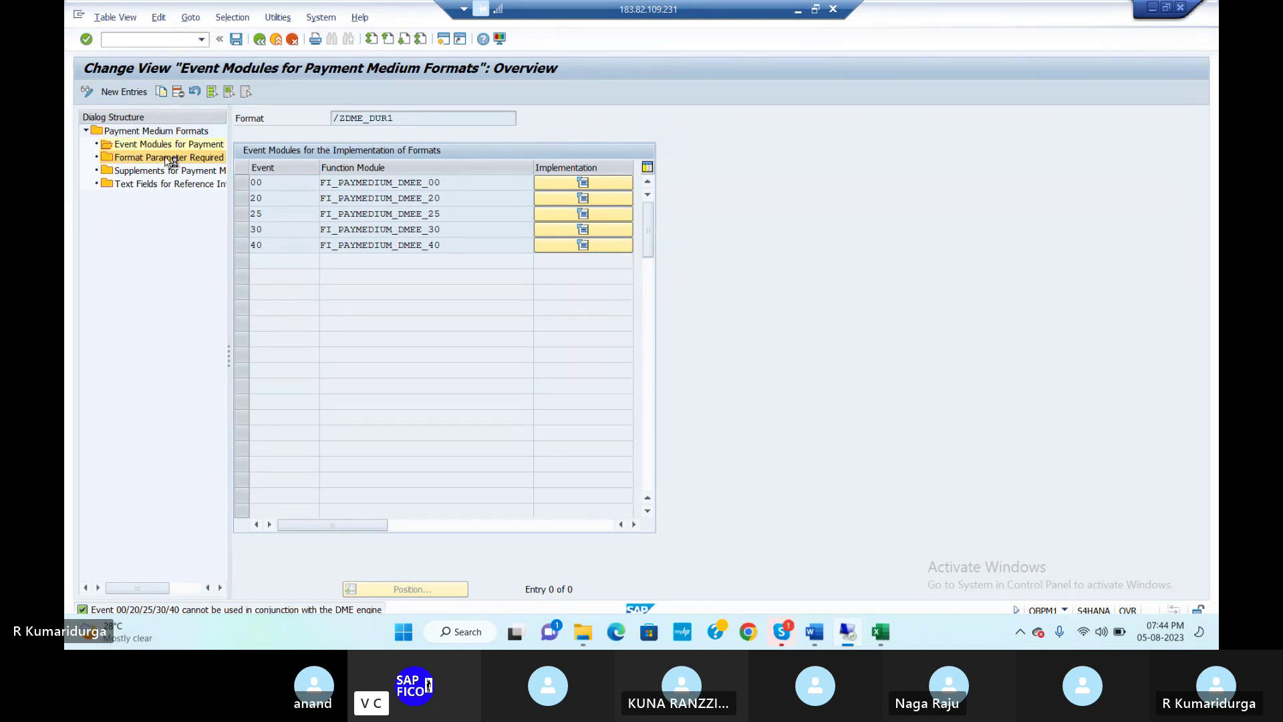
click(405, 185)
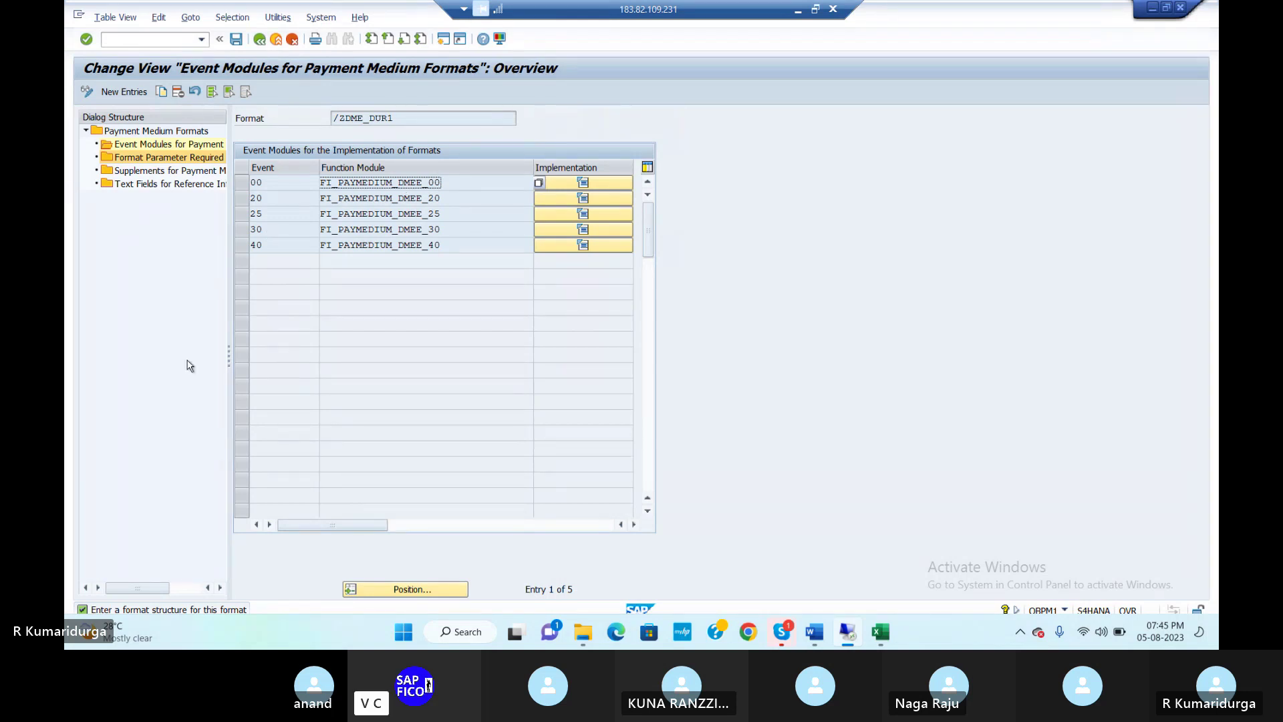
click(247, 188)
click(246, 186)
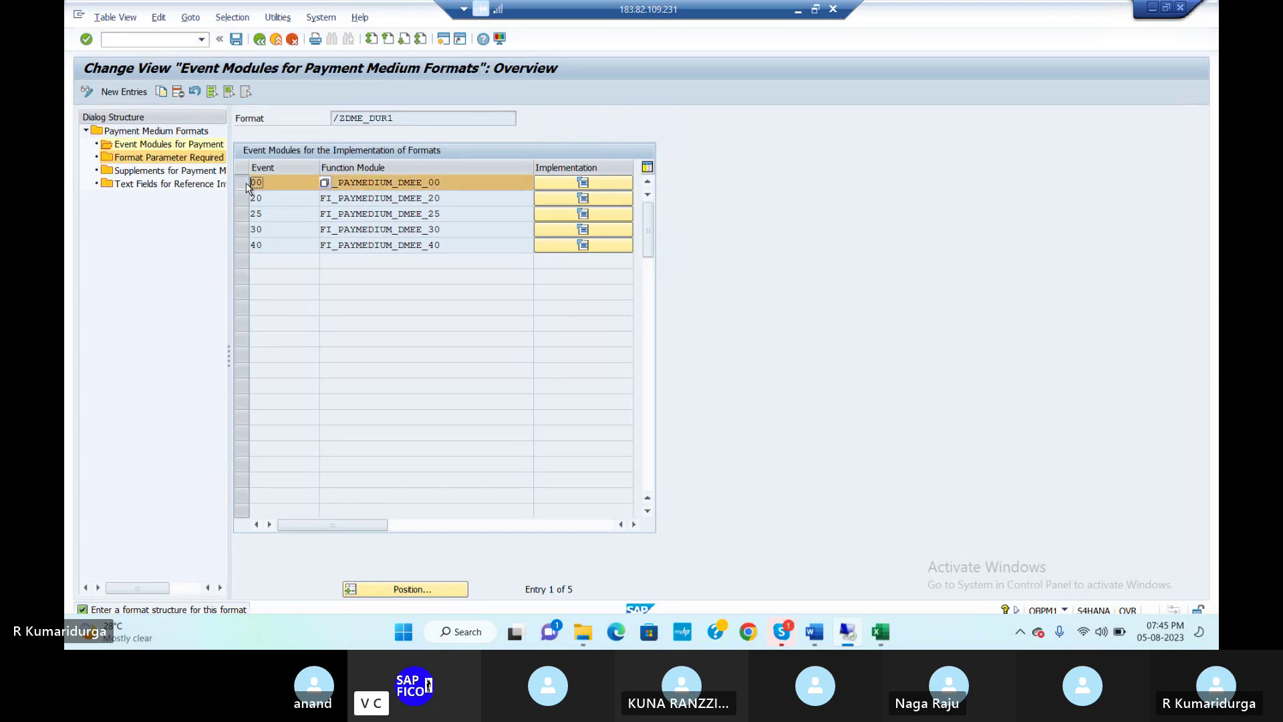
double_click(192, 174)
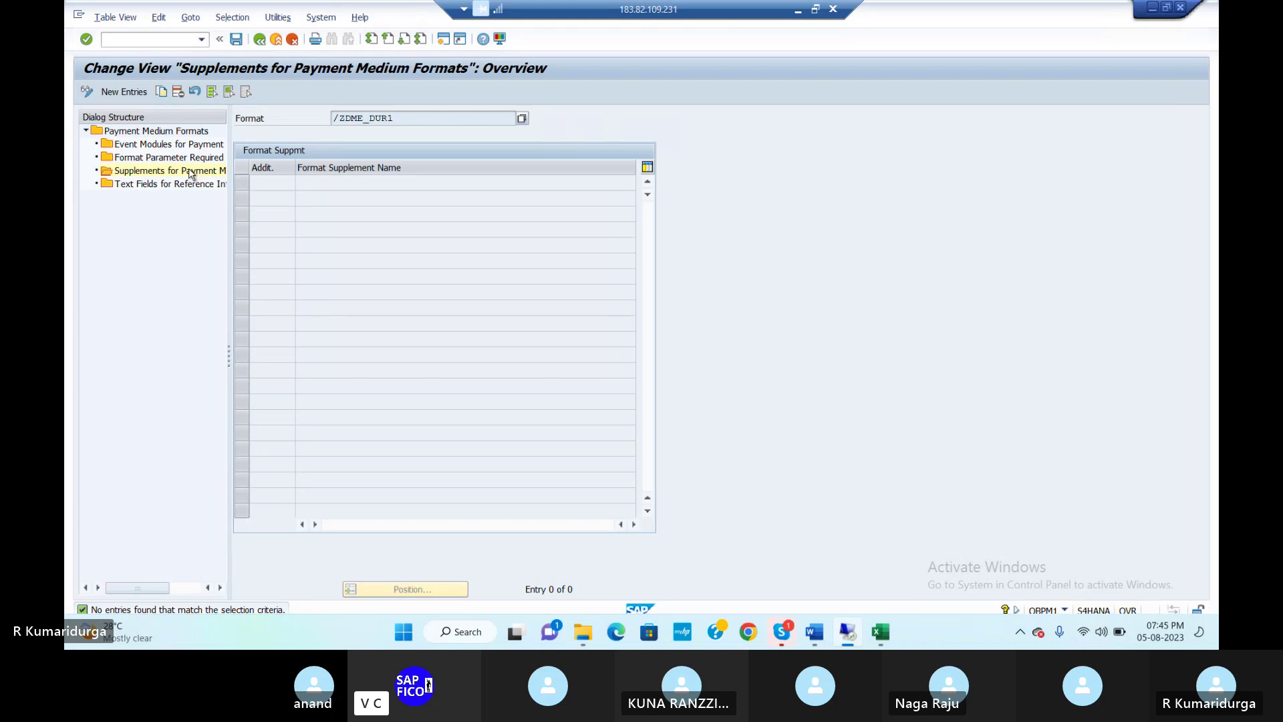
double_click(184, 185)
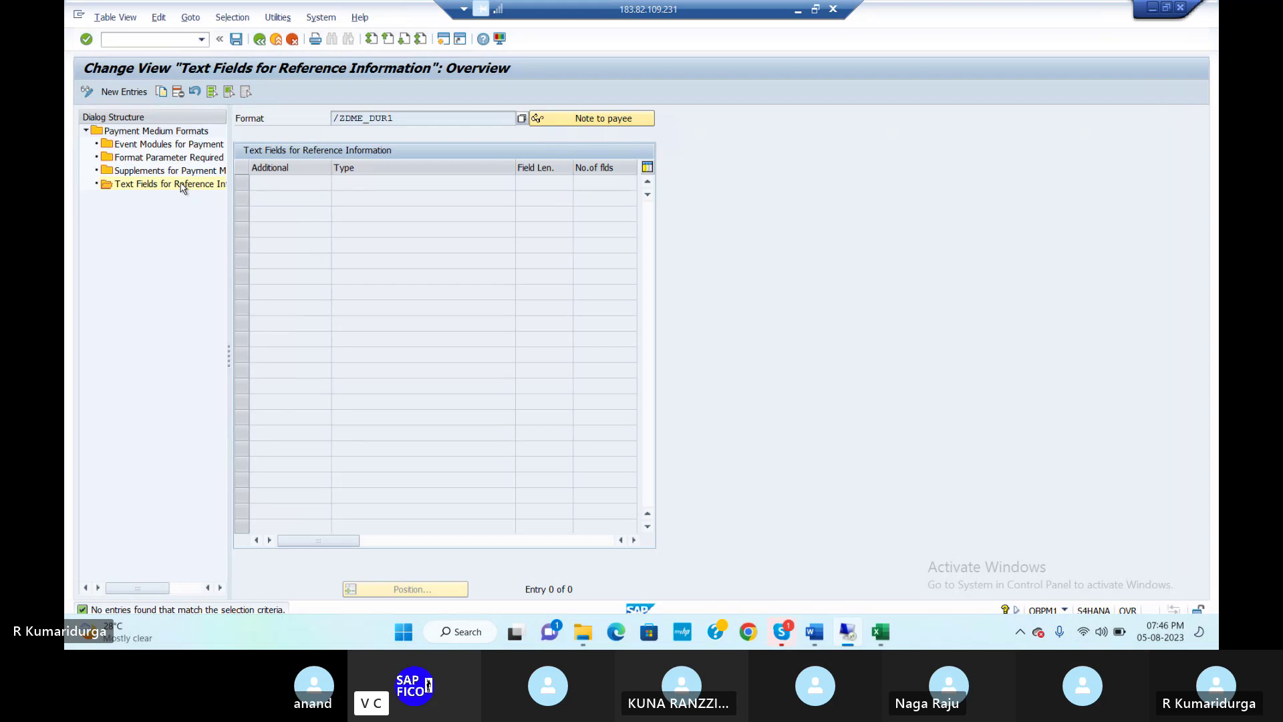
Go to transaction FBZP and open the payment methods in country
click(129, 39)
text(/NFBZP)
key(Return)
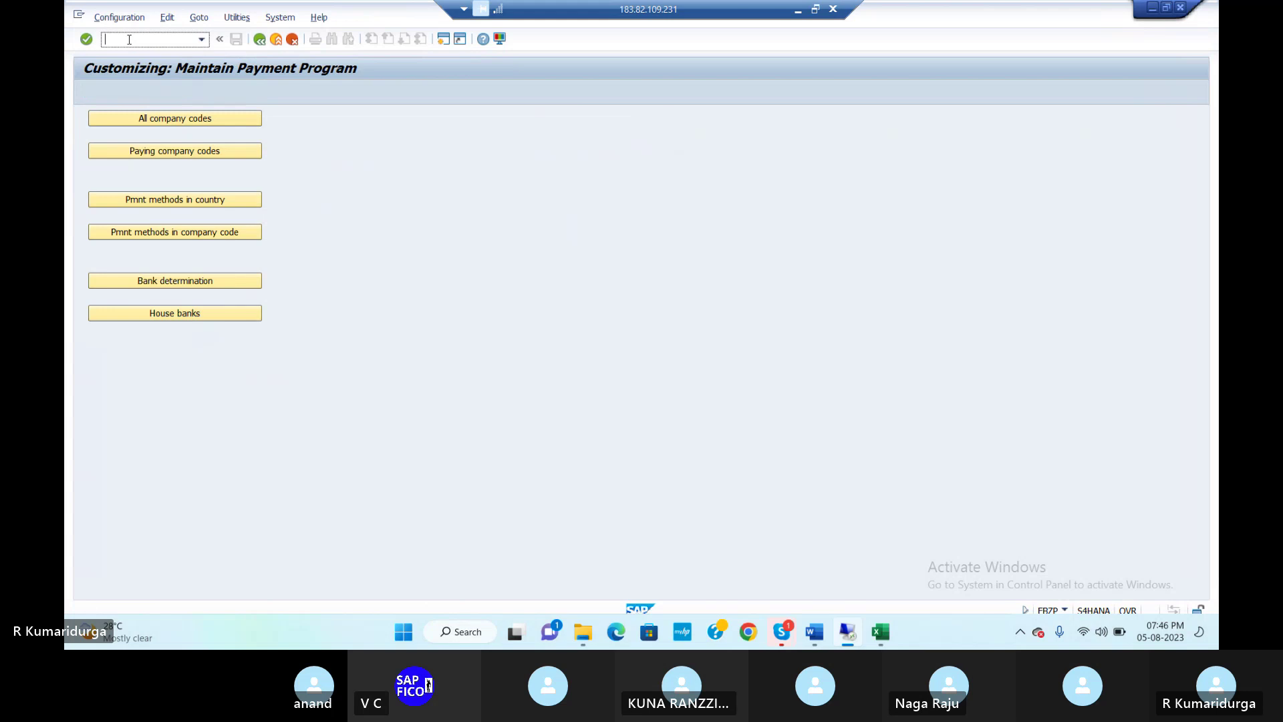
click(225, 201)
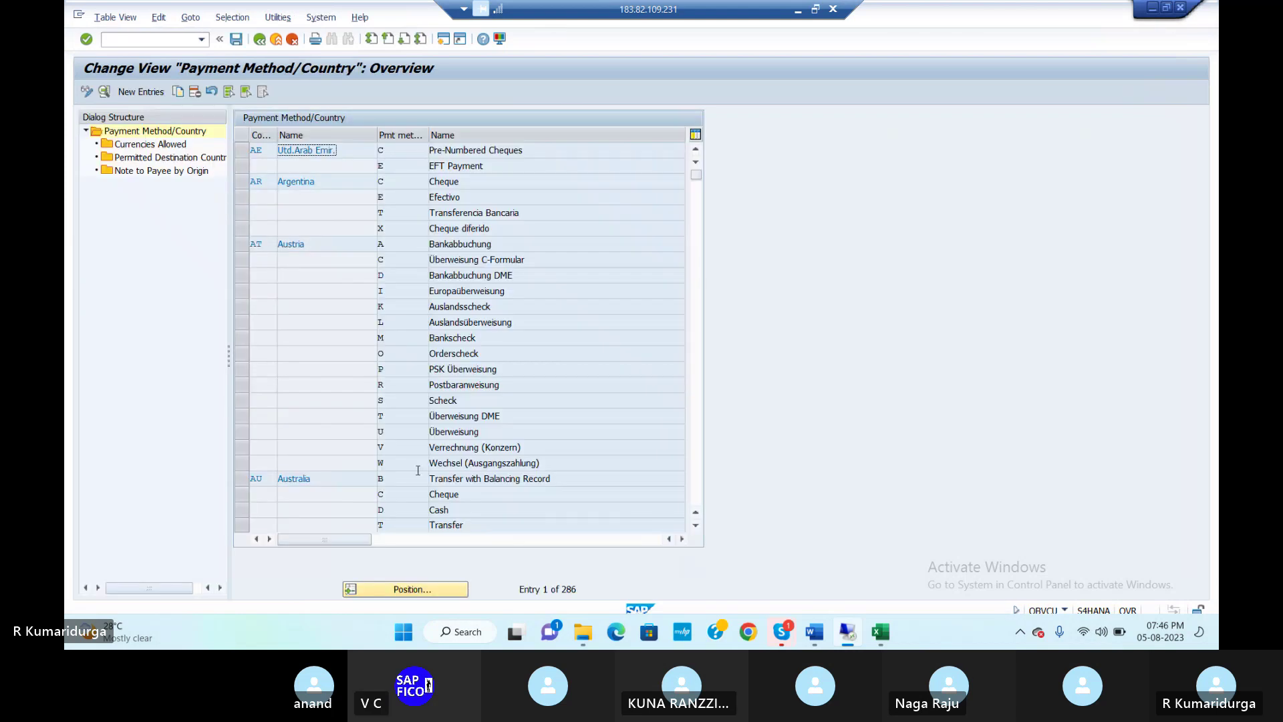
Position the list at country IN and open the details of payment method @, CHECKS FOR OUTGOING PAYMENTS
click(417, 589)
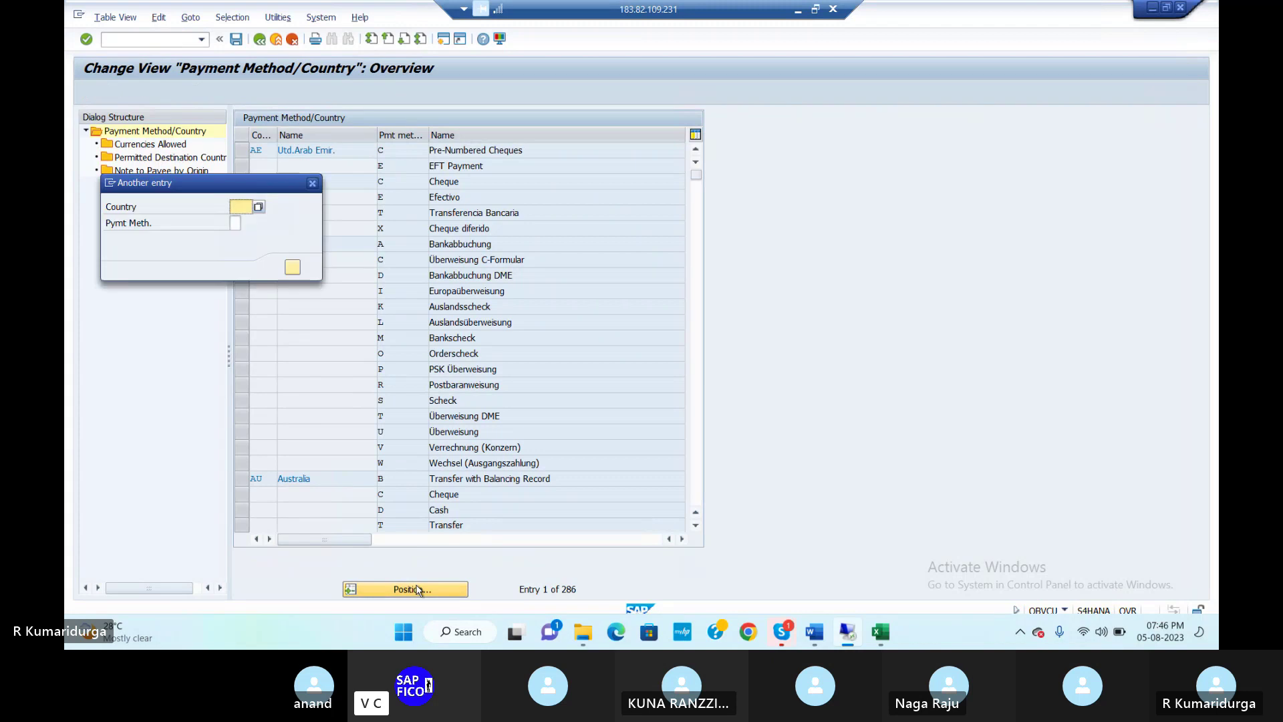
text(in)
key(Return)
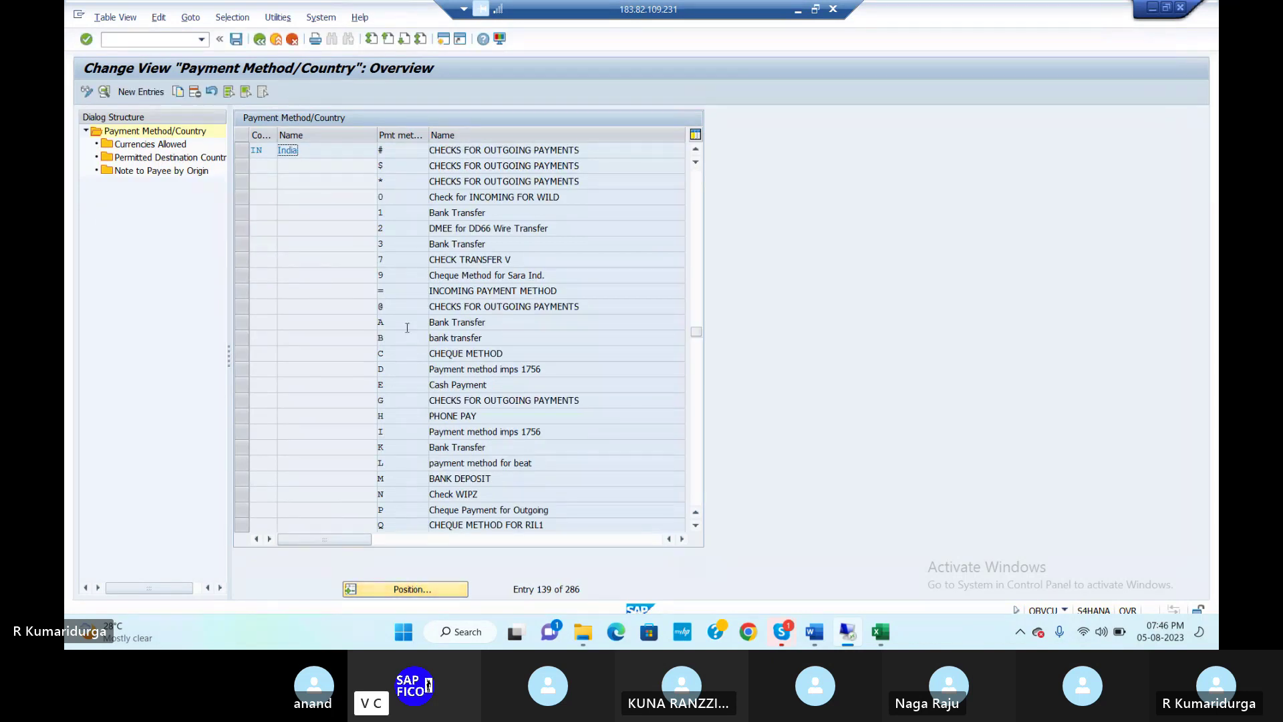
double_click(395, 306)
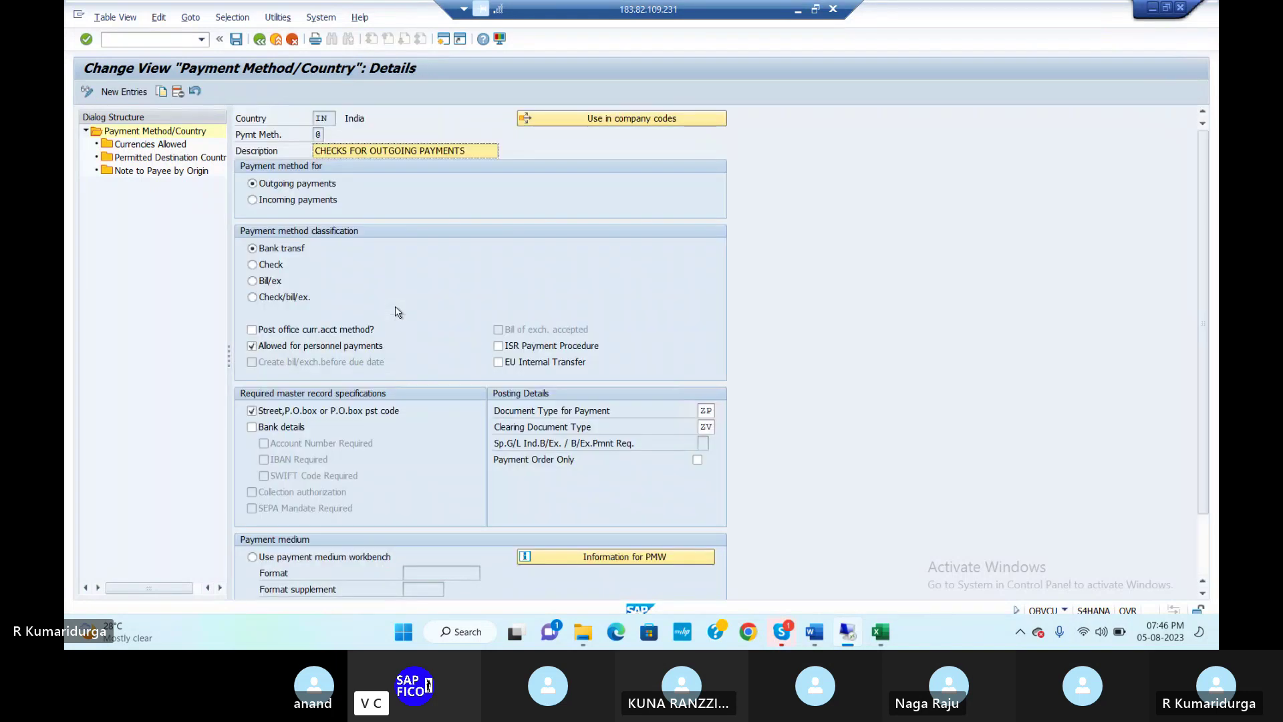
Switch the payment method to the payment medium workbench with format /ZDME_DUR1 and save it under the proposed customizing request
scroll(460, 477, down, 3)
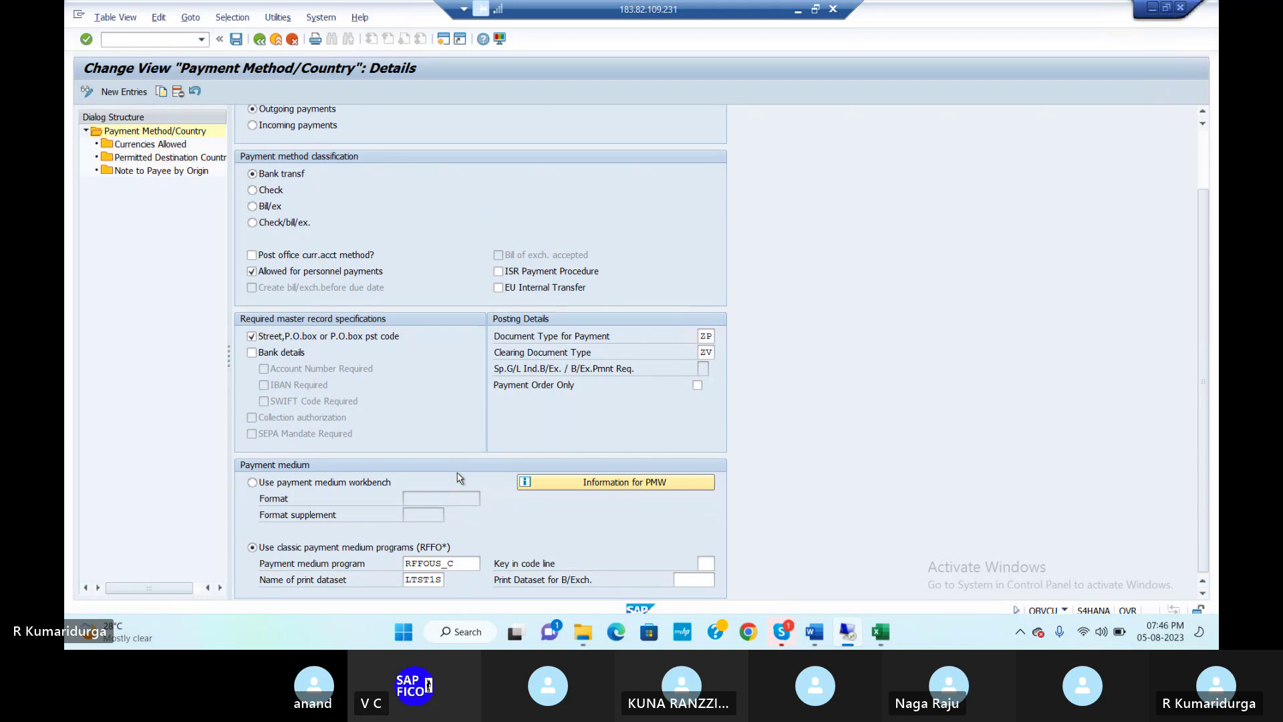
click(252, 482)
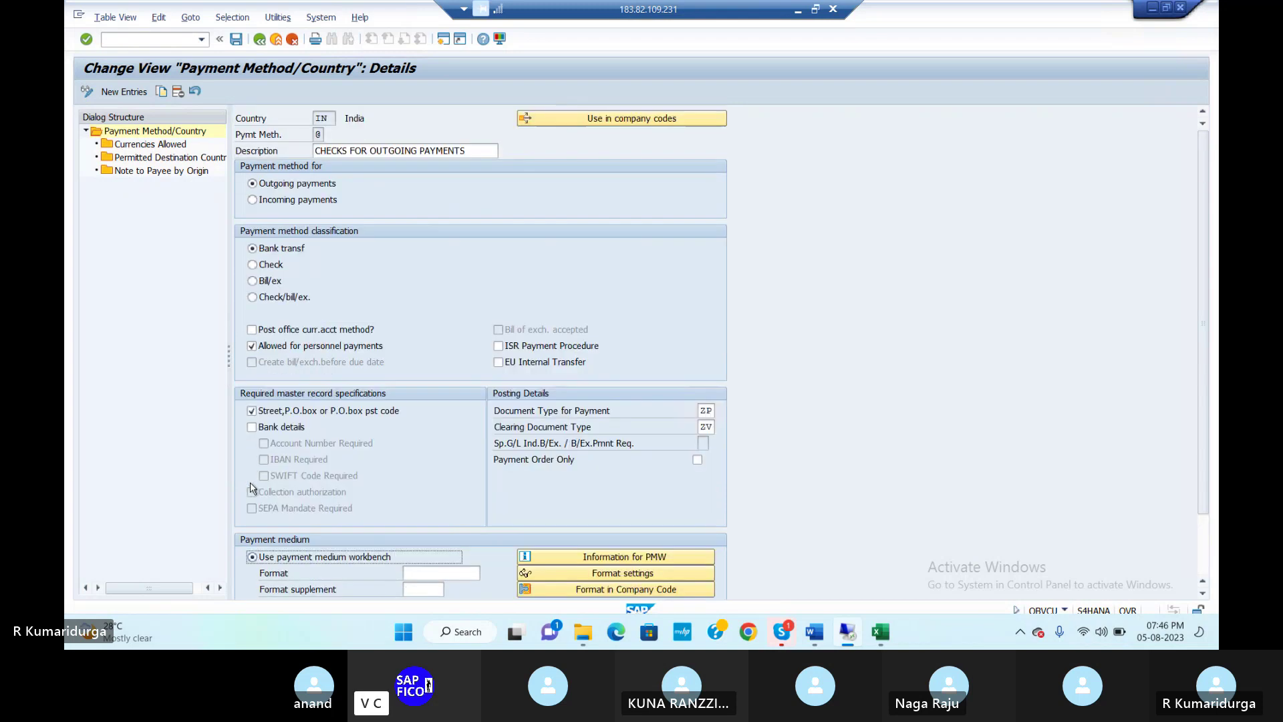
scroll(404, 506, down, 3)
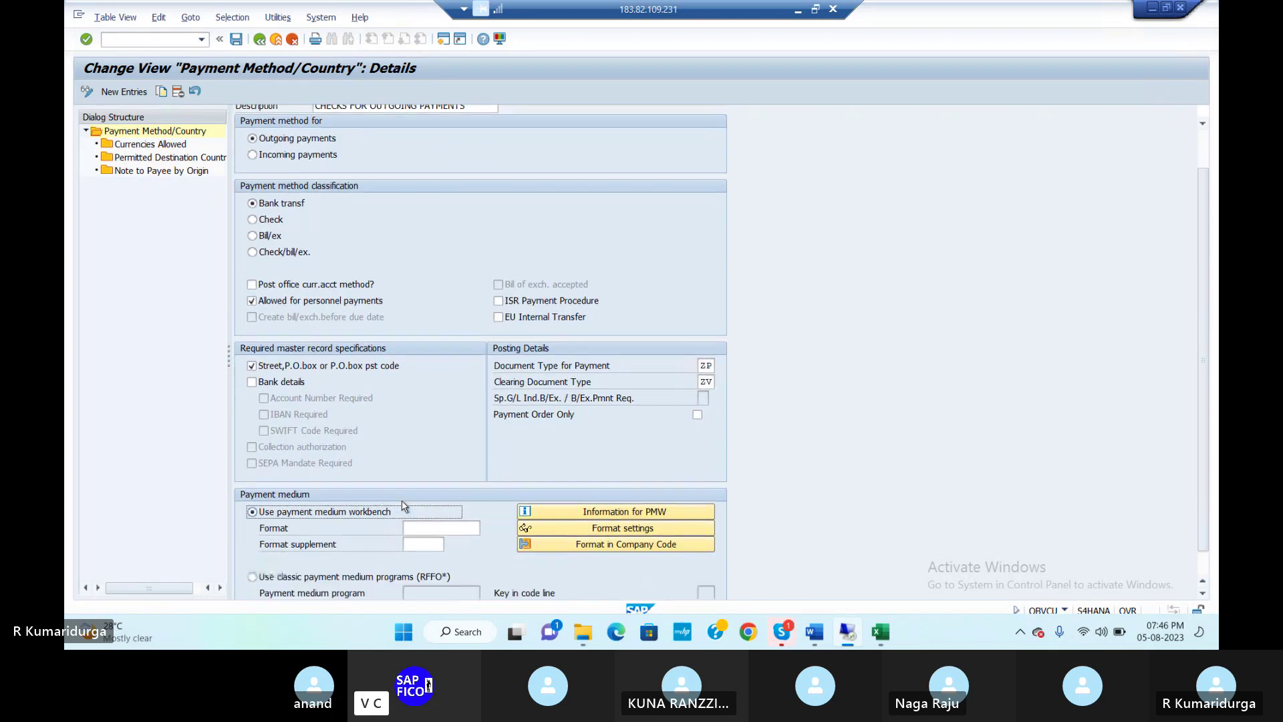
click(453, 521)
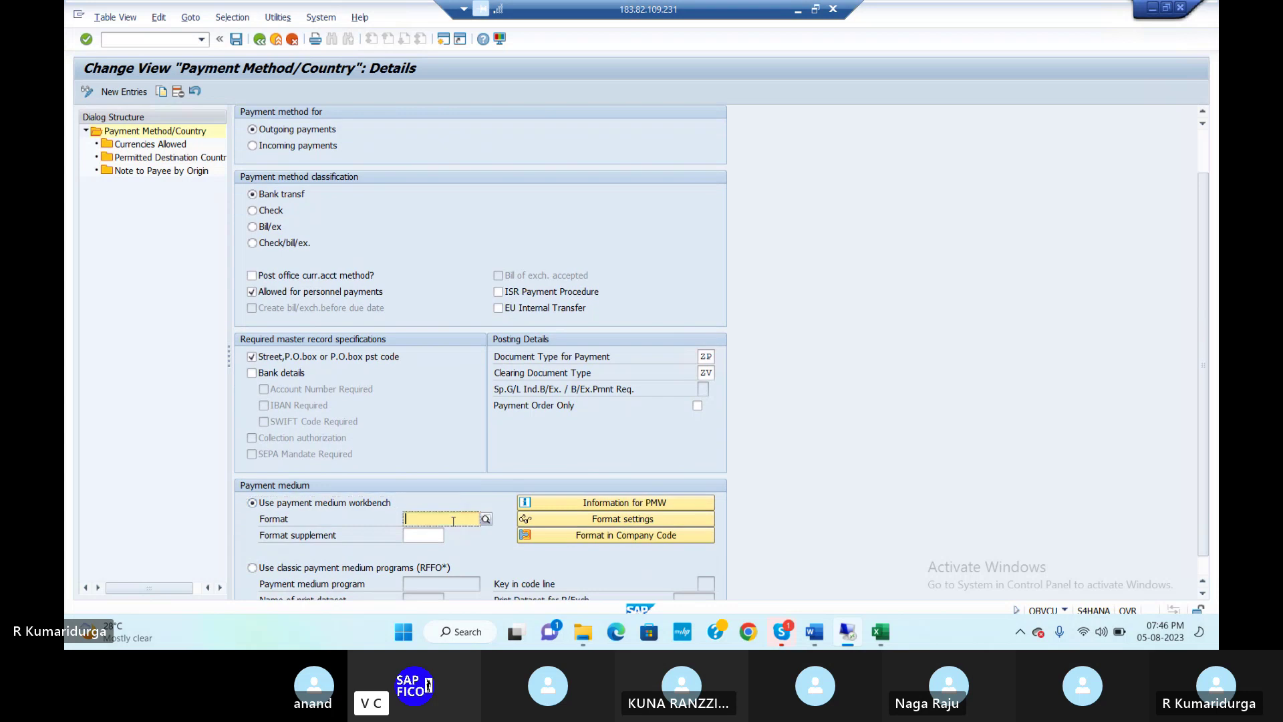
text(/ZDME)
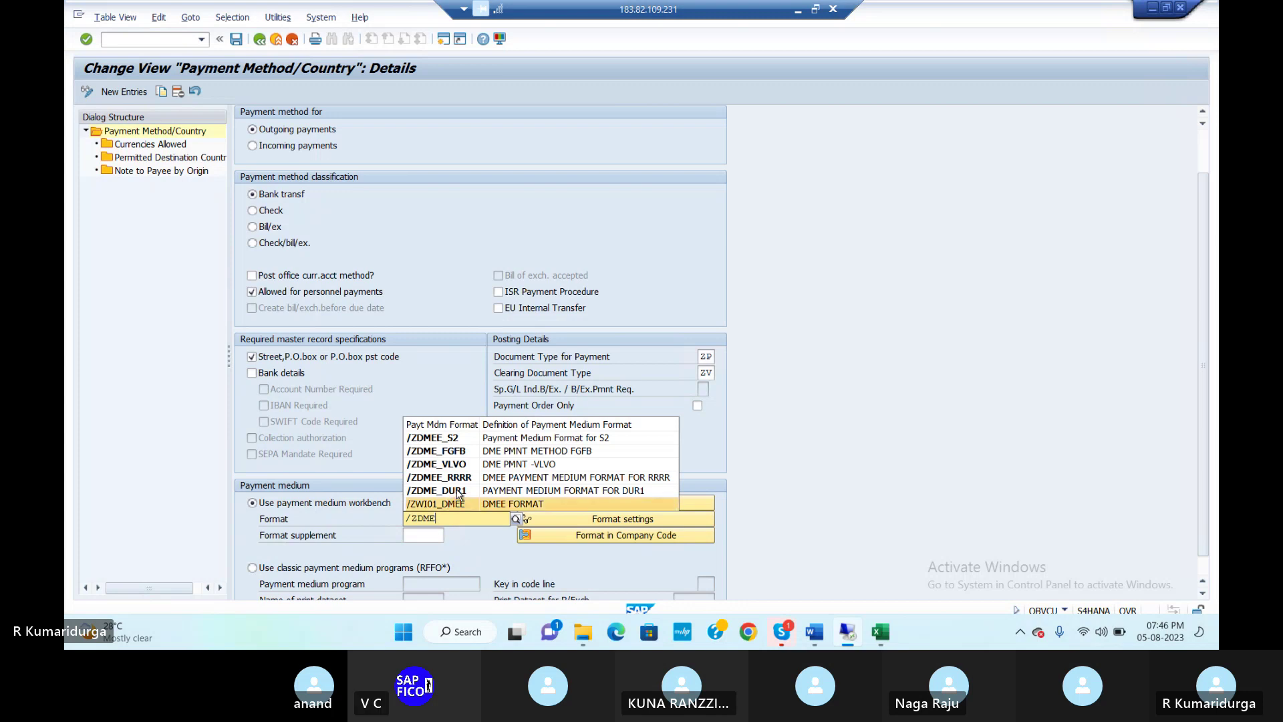
click(459, 492)
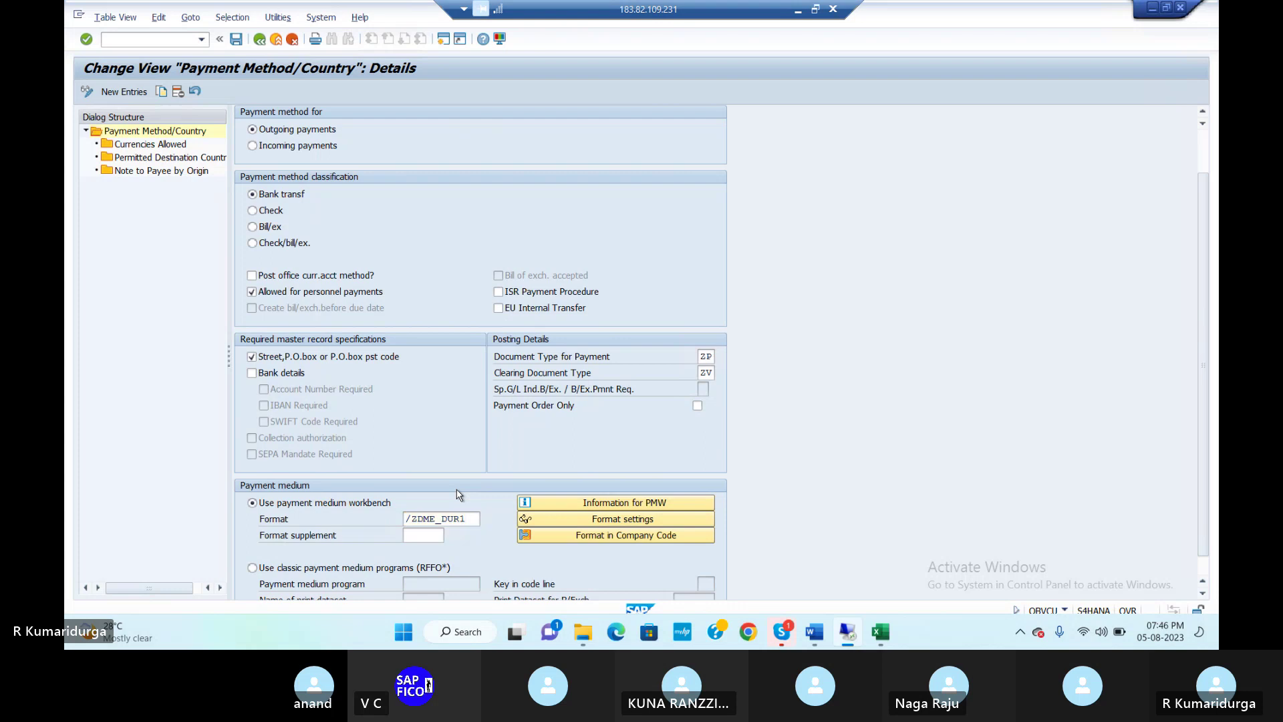
scroll(459, 495, up, 2)
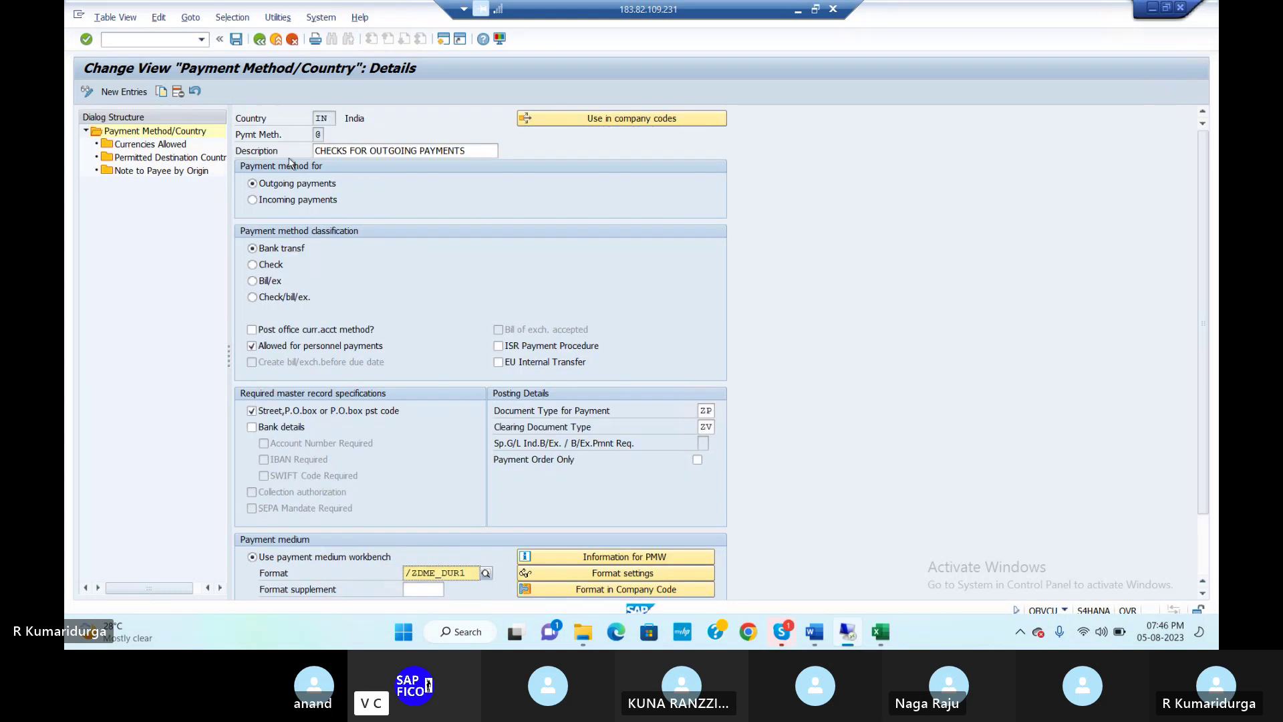
click(233, 44)
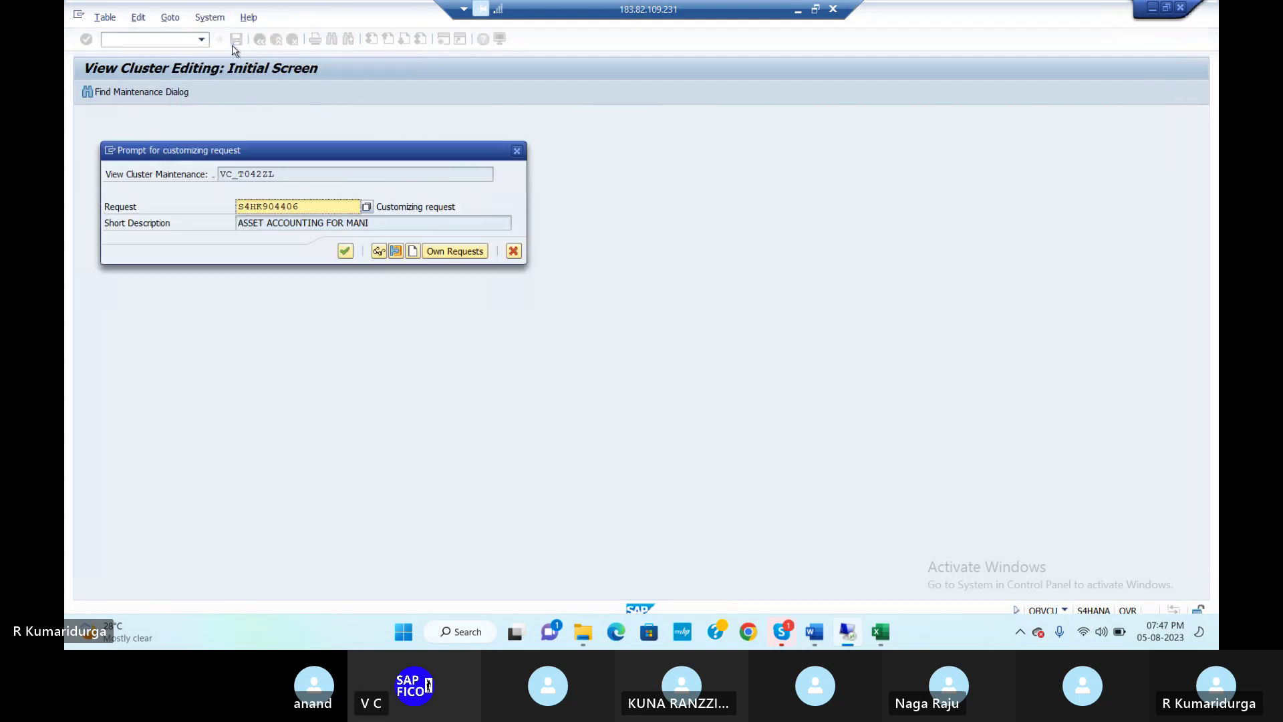
click(345, 252)
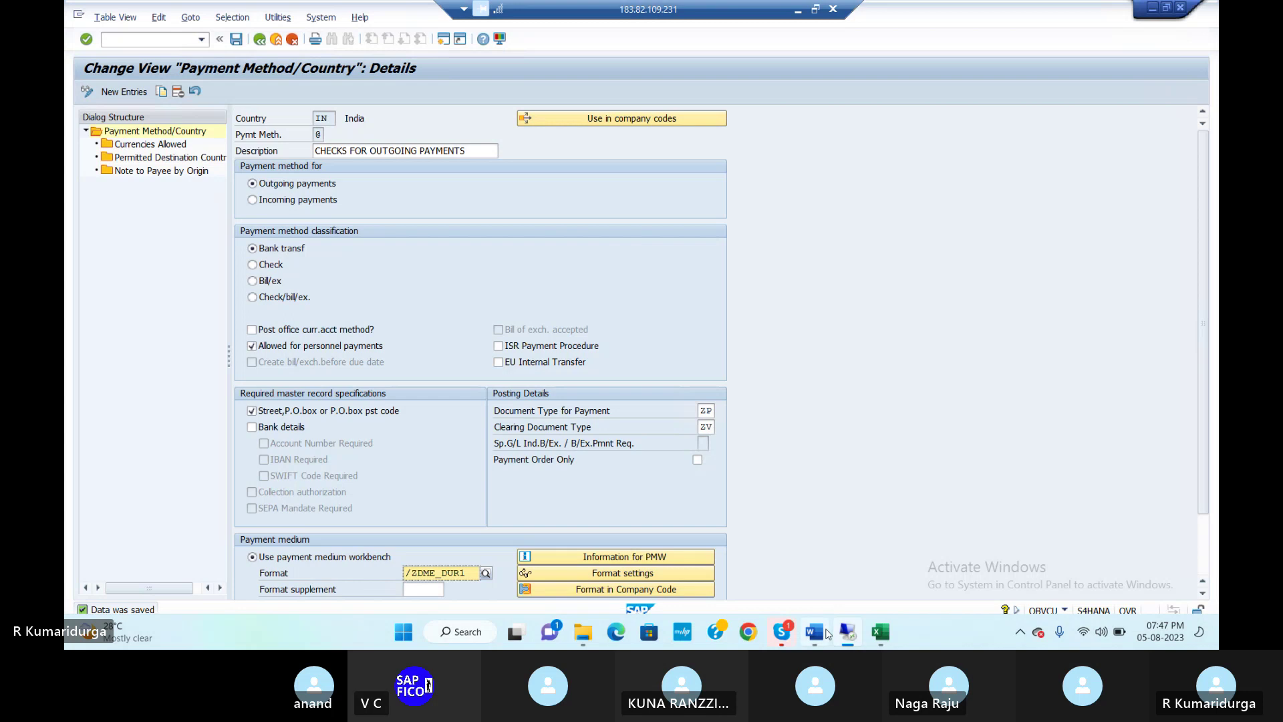
Check the list of configuration steps in the DME document in Word and return to SAP
drag(814, 631, 781, 631)
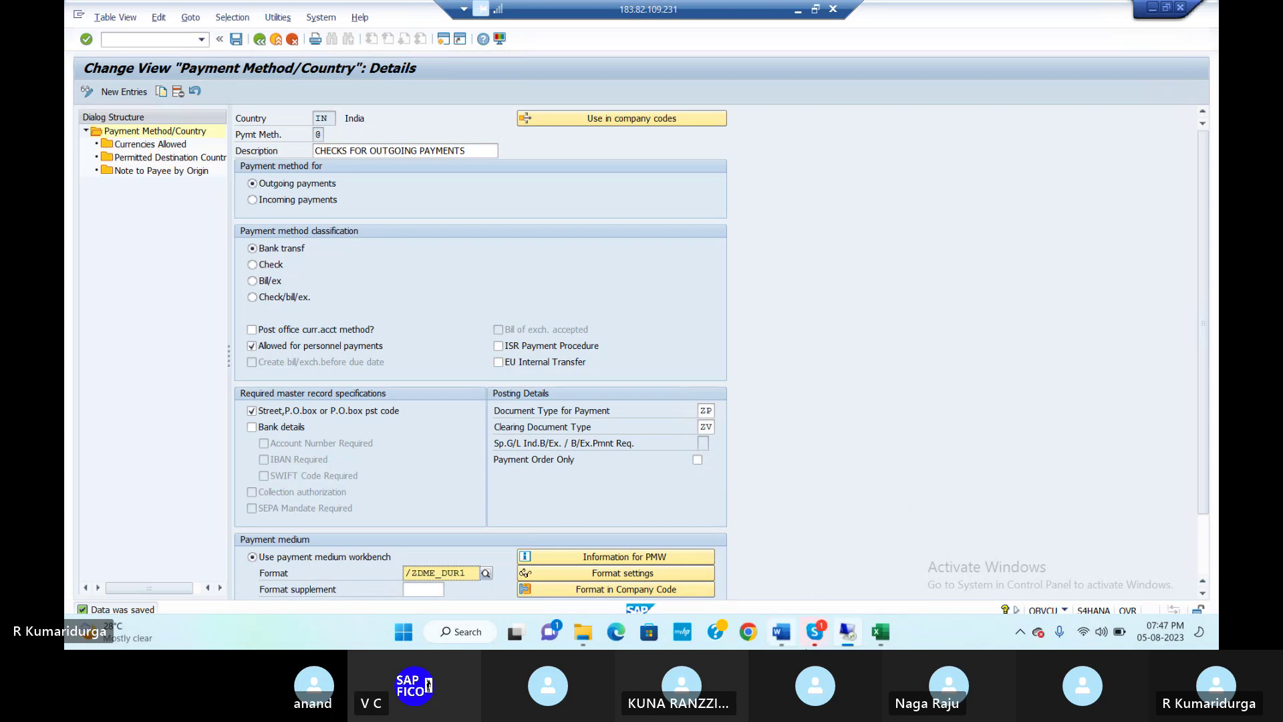
mouse_move(782, 632)
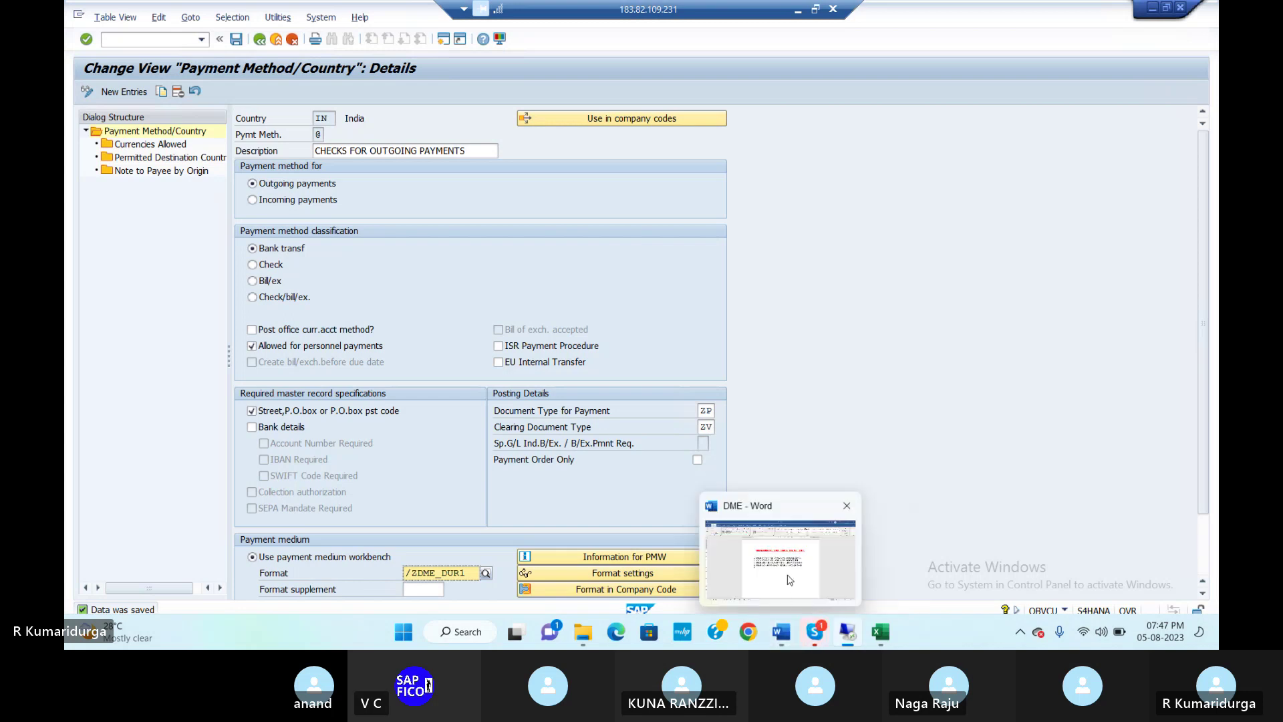
mouse_move(789, 580)
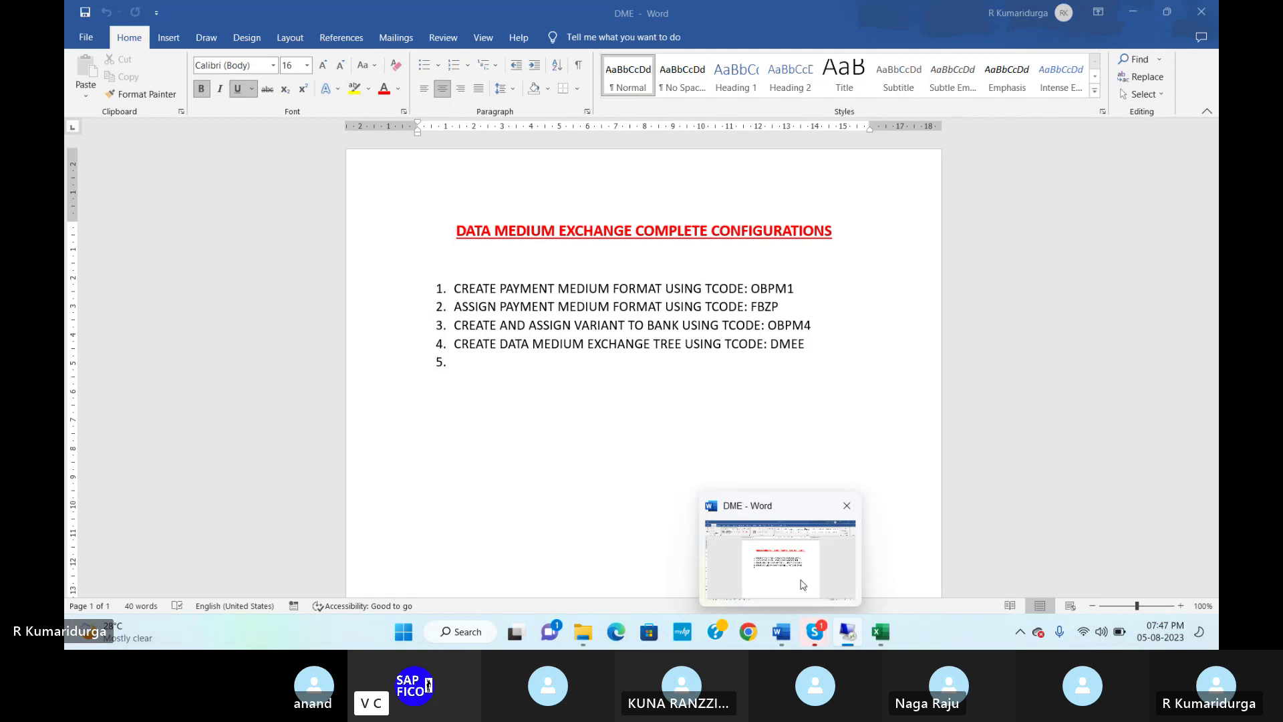
click(844, 631)
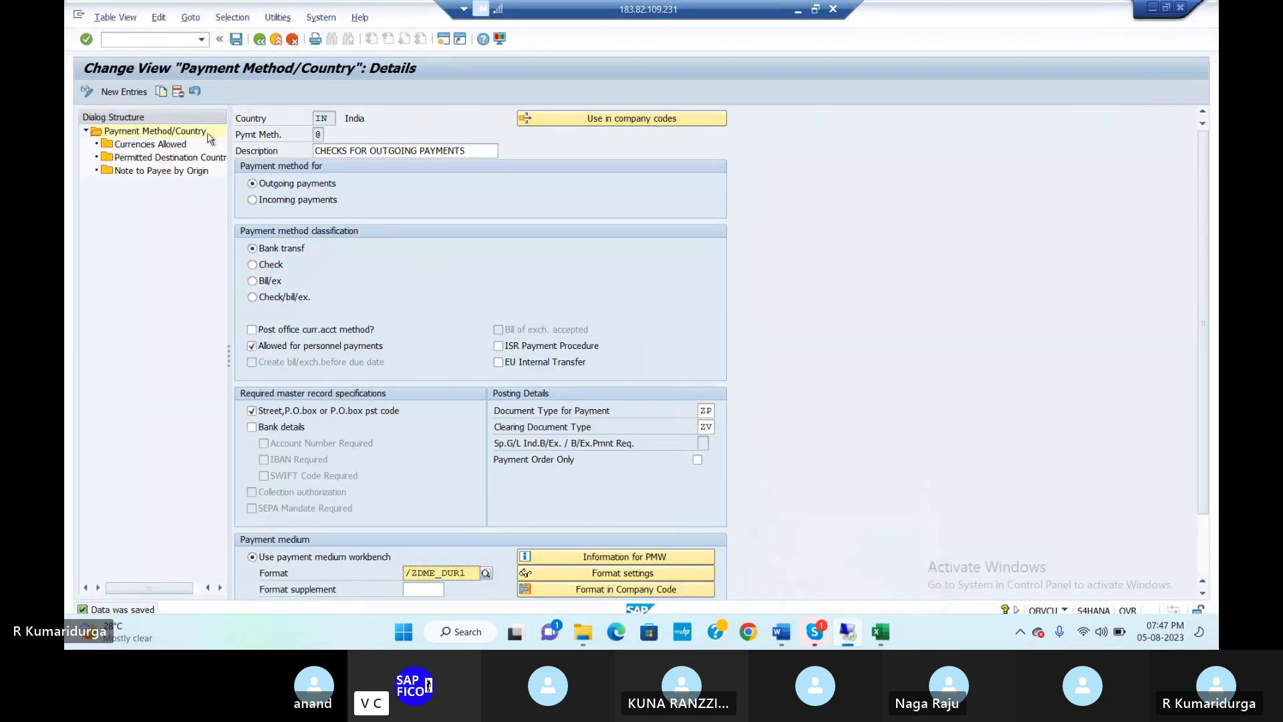
Go to transaction OBPM4 and open the selection variants of payment medium format /ZDME_DUR1
click(184, 42)
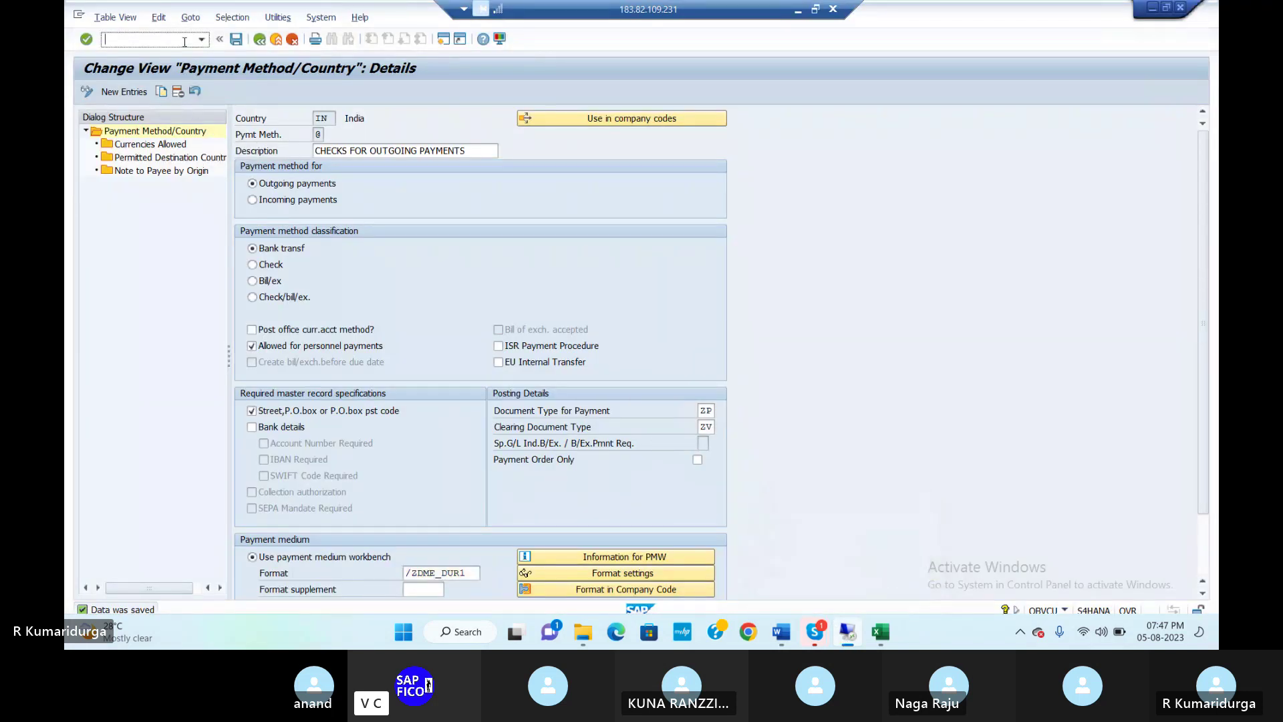
text(/N)
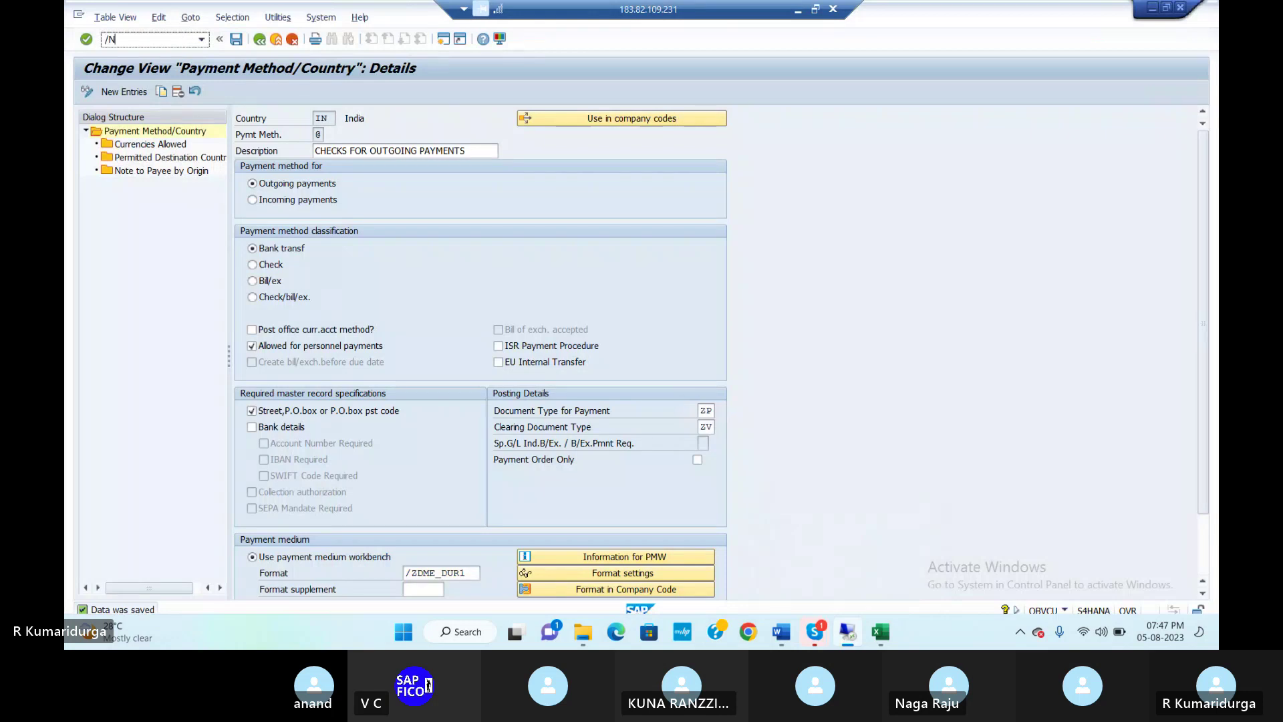
text(OBPM4)
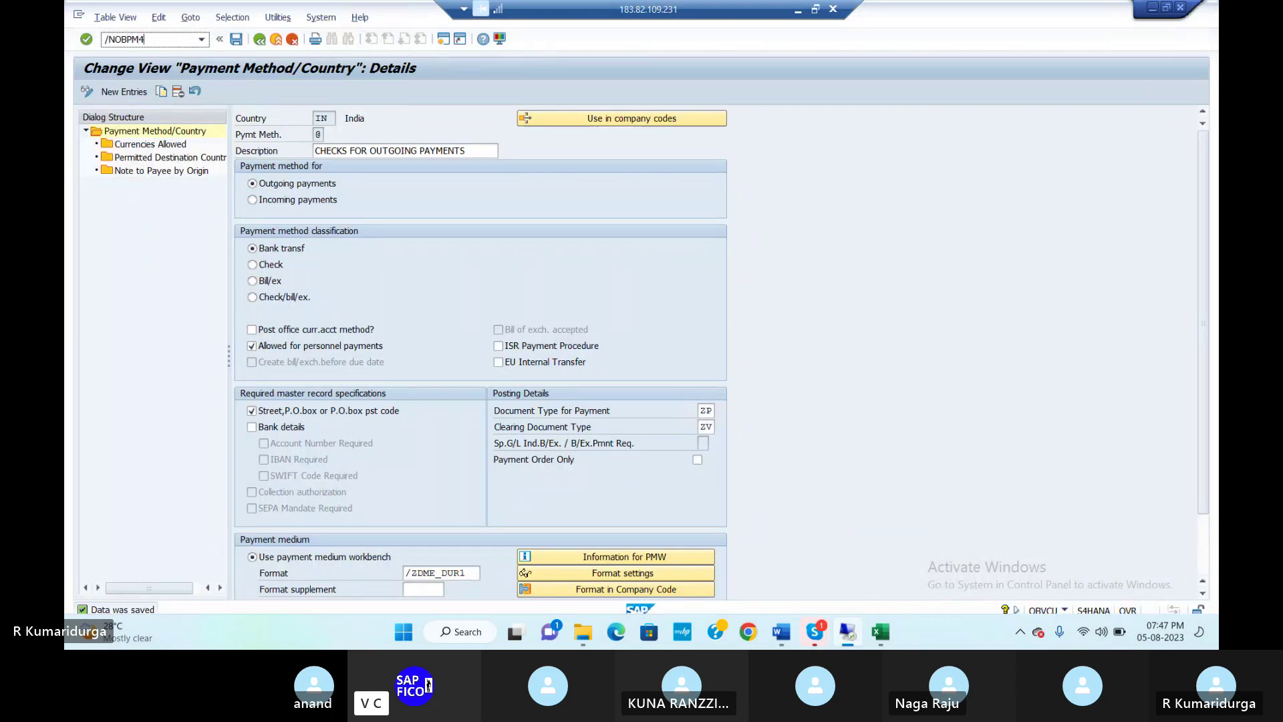
key(Return)
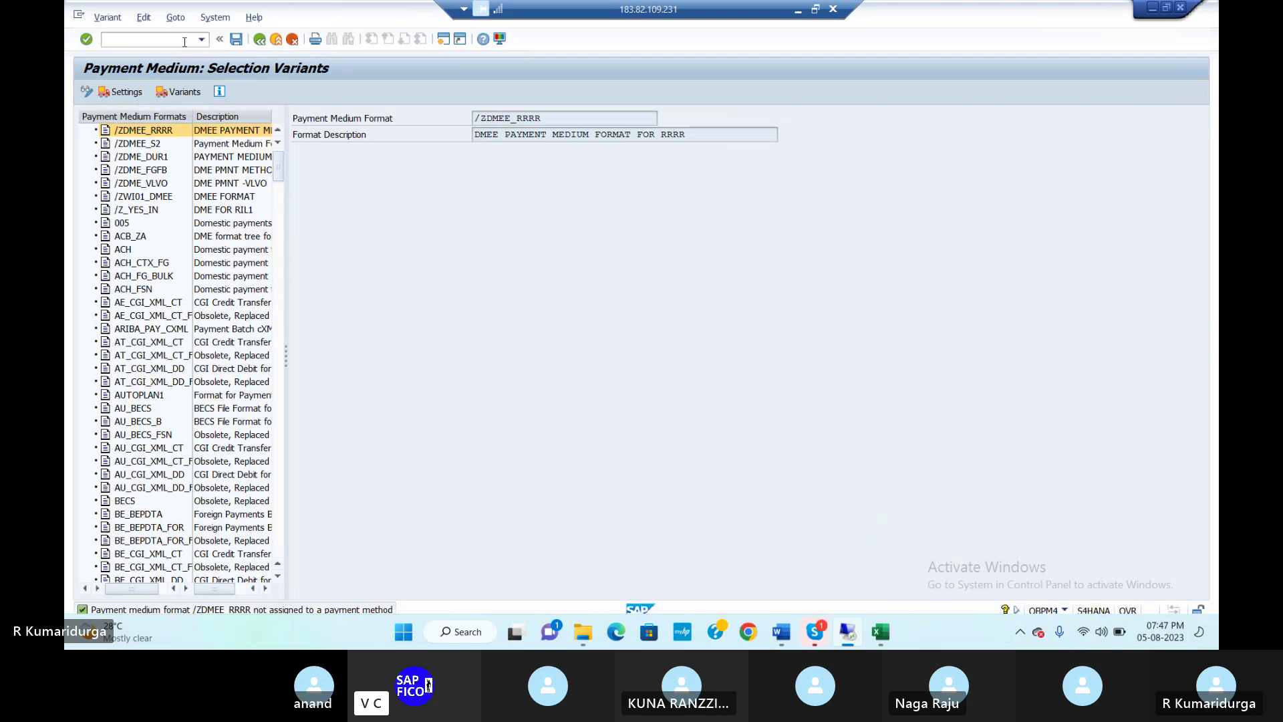
click(168, 159)
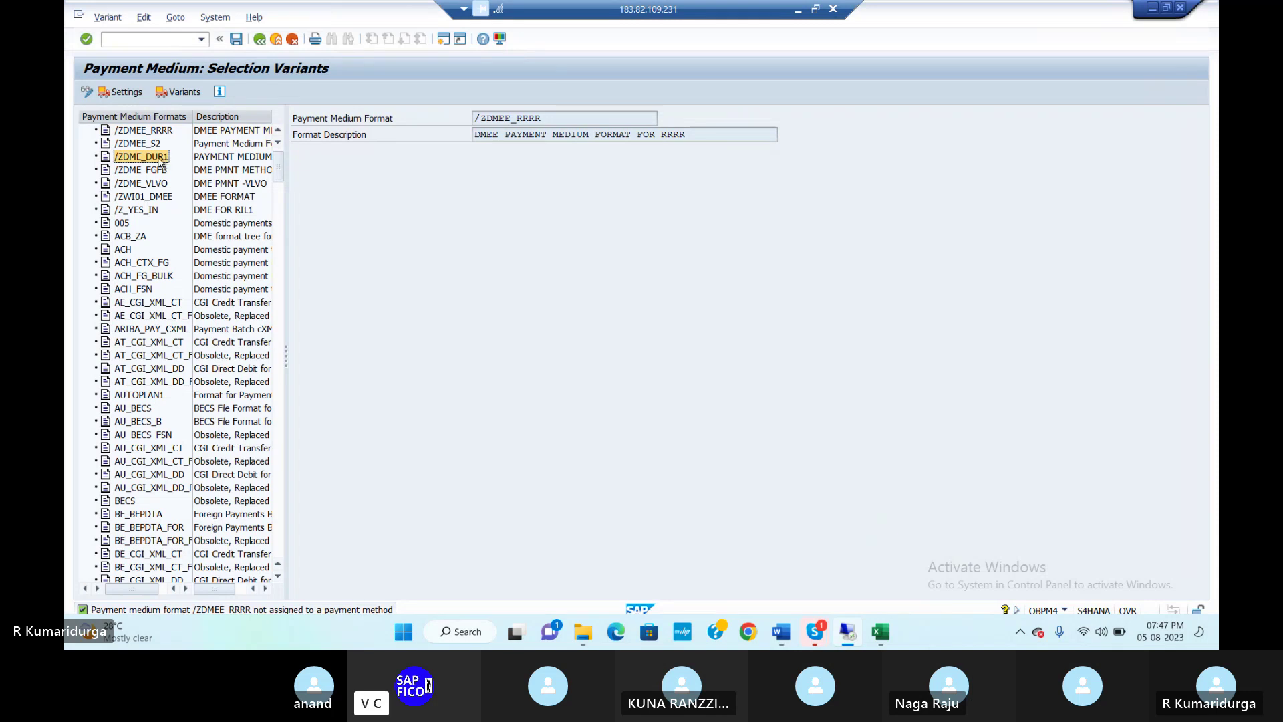
double_click(159, 159)
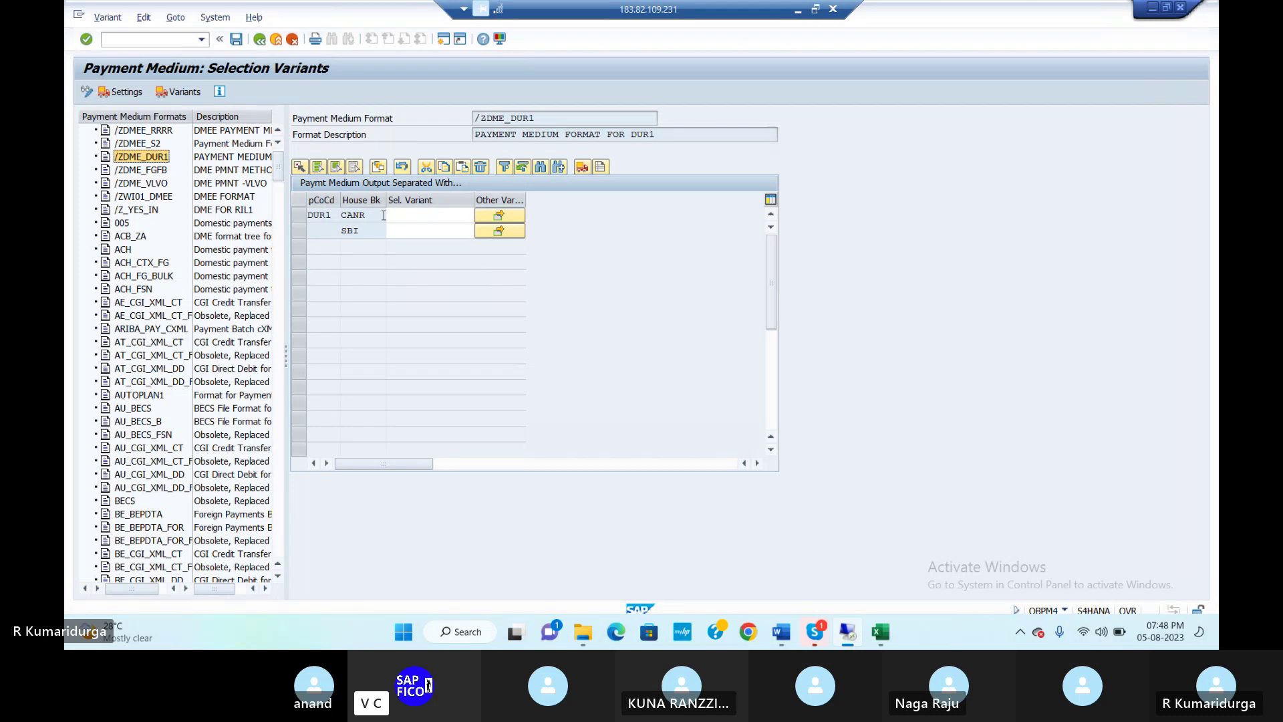
Enter DUR1_01 as the selection variant for company code DUR1 and house bank CANR
click(405, 215)
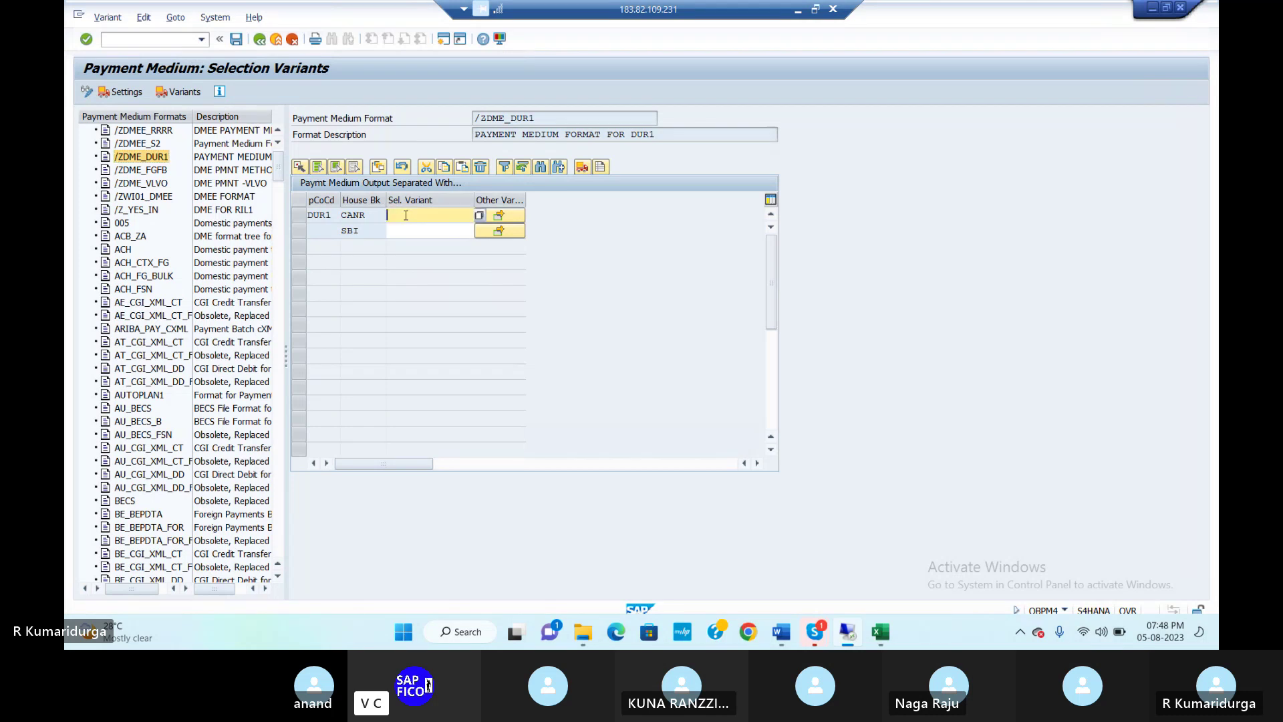
text(DUR1_01)
click(394, 231)
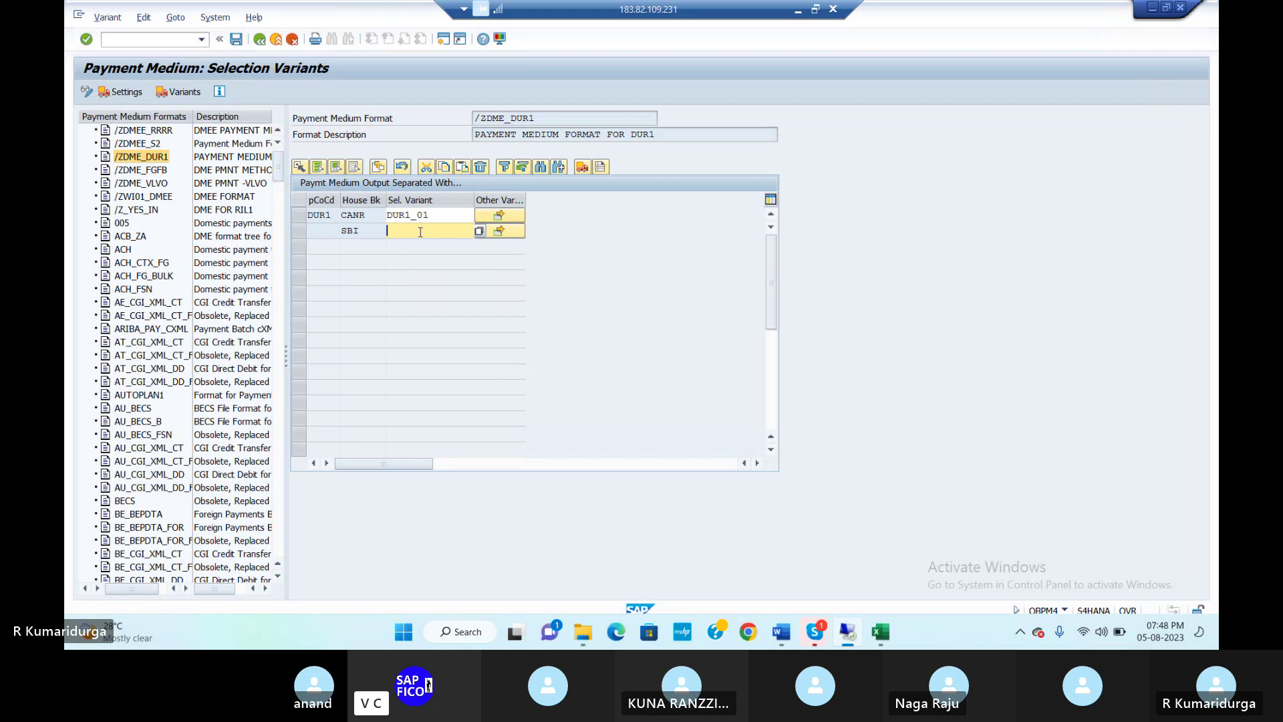
text(DUR1_02)
key(BackSpace)
key(BackSpace)
key(BackSpace)
key(BackSpace)
key(BackSpace)
key(BackSpace)
key(BackSpace)
Save the variant assignment and create variant DUR1_01, assigning it to all selection screens
key(Return)
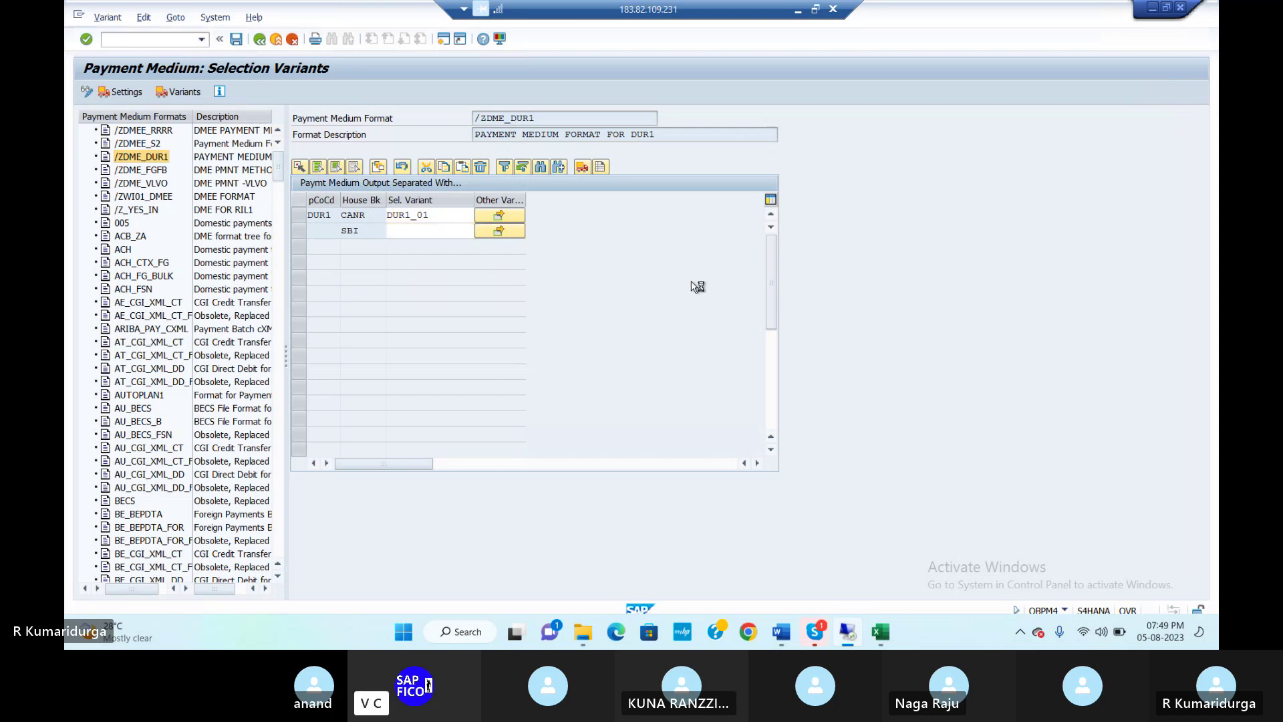
key(ctrl+s)
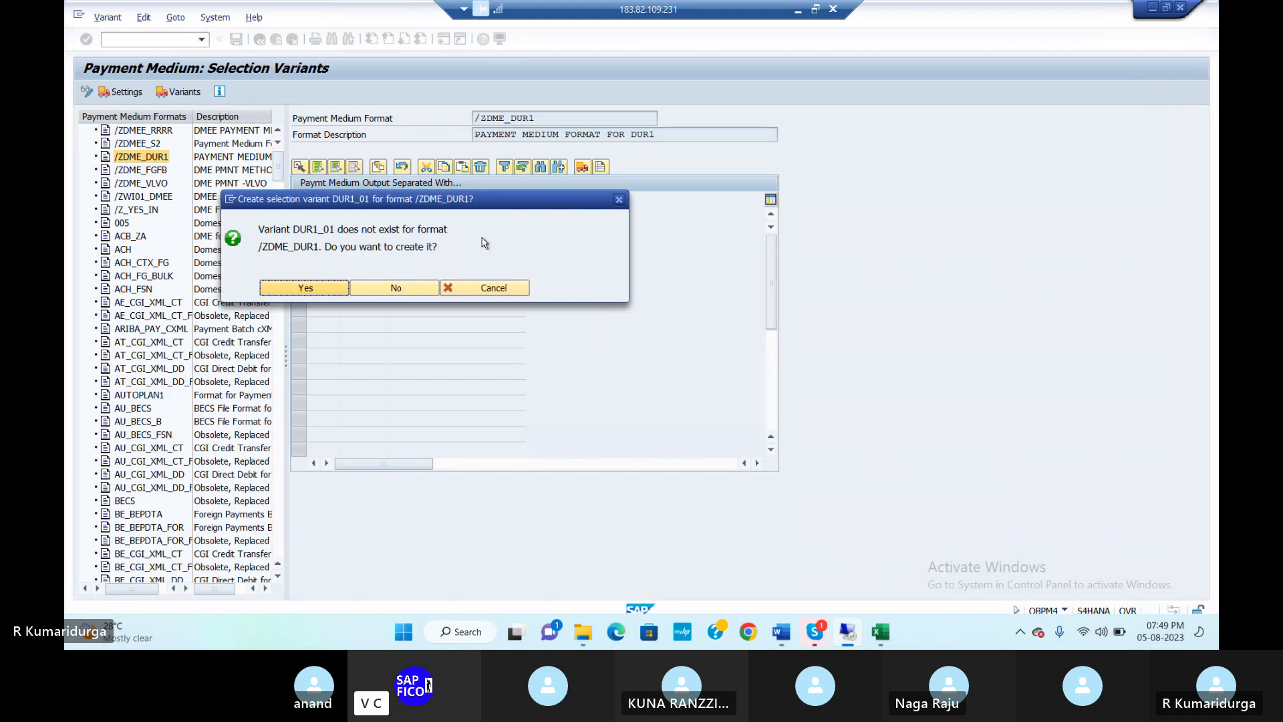
click(324, 289)
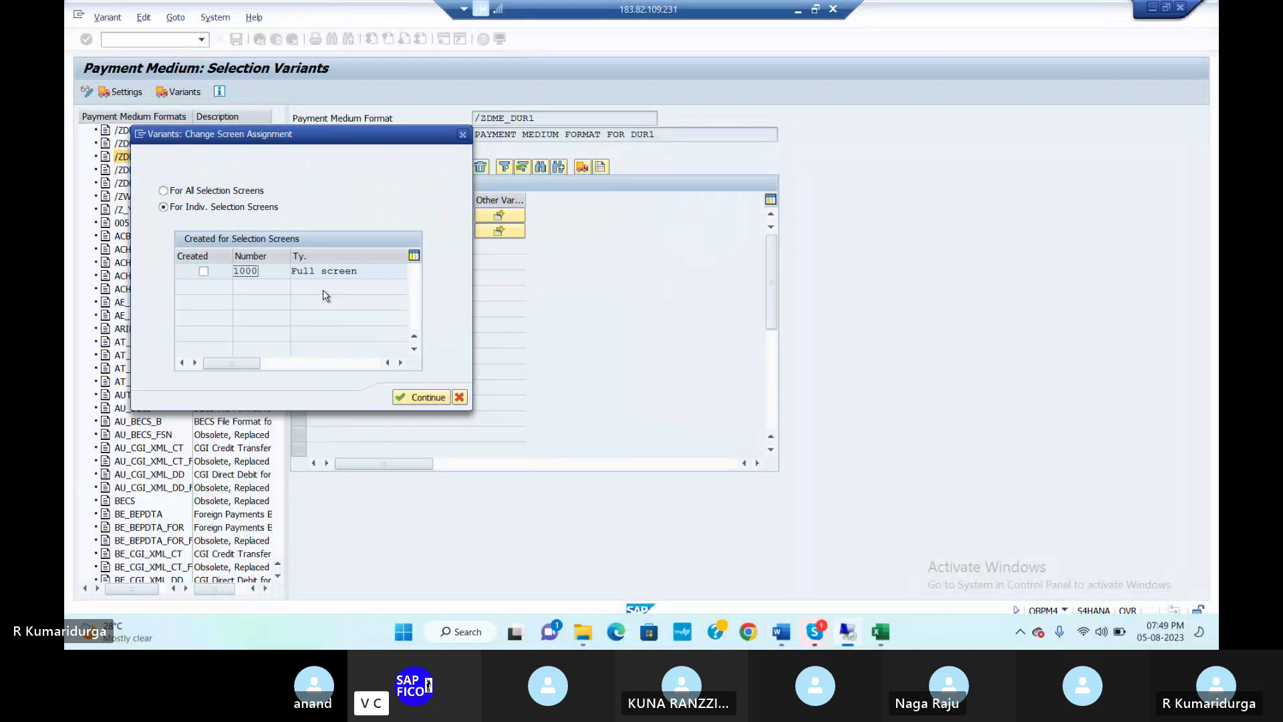
click(164, 191)
click(420, 397)
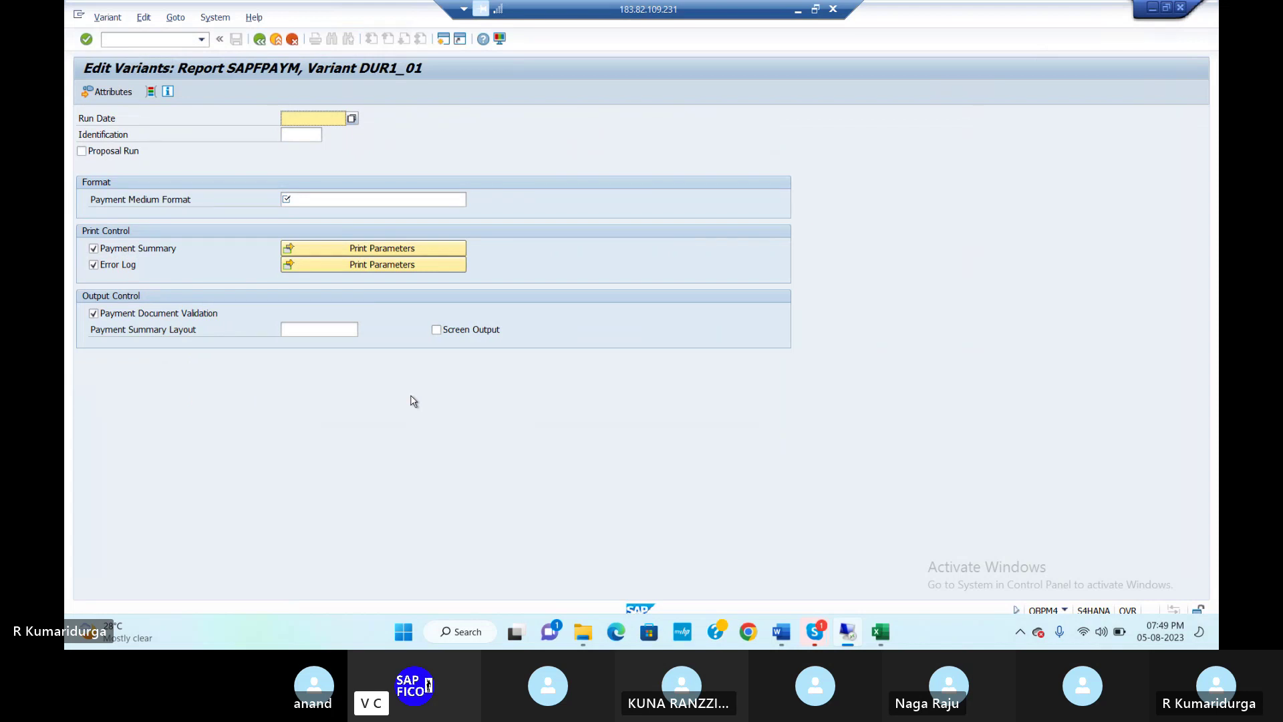
Set the payment medium format of variant DUR1_01 to /ZDME_DUR1
click(386, 200)
text(/)
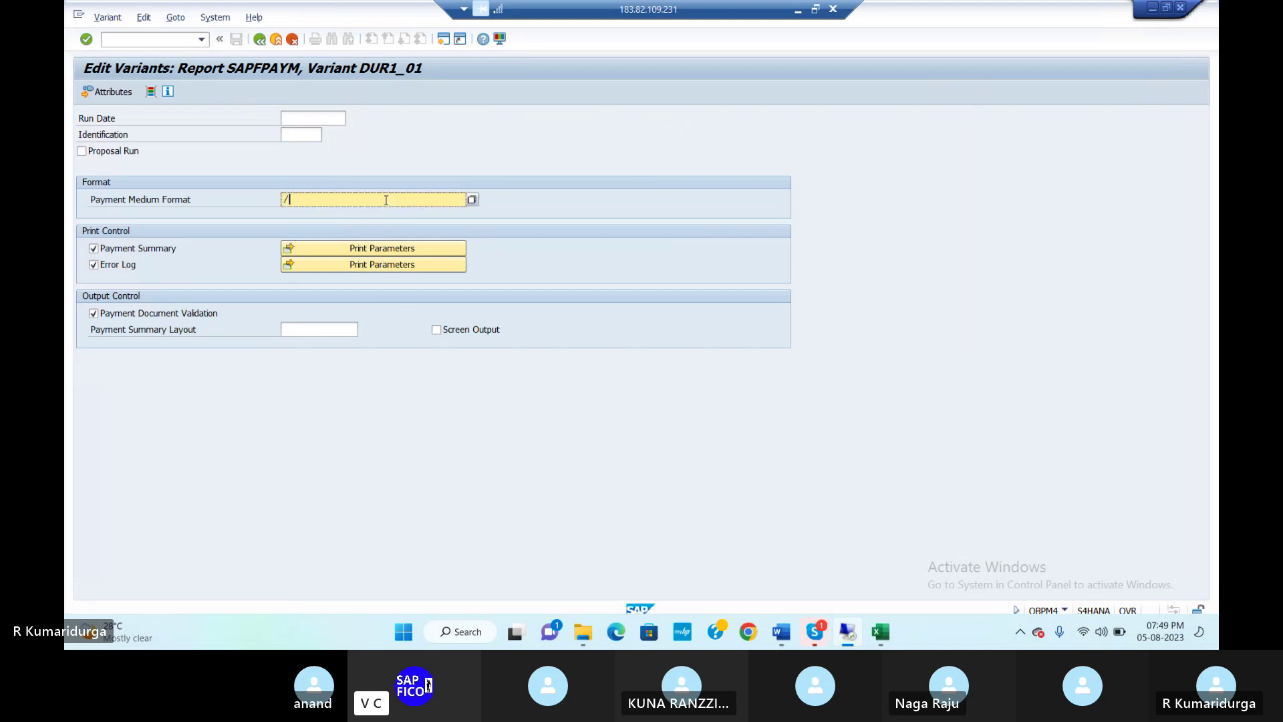
text(ZDME_DUR1)
click(376, 248)
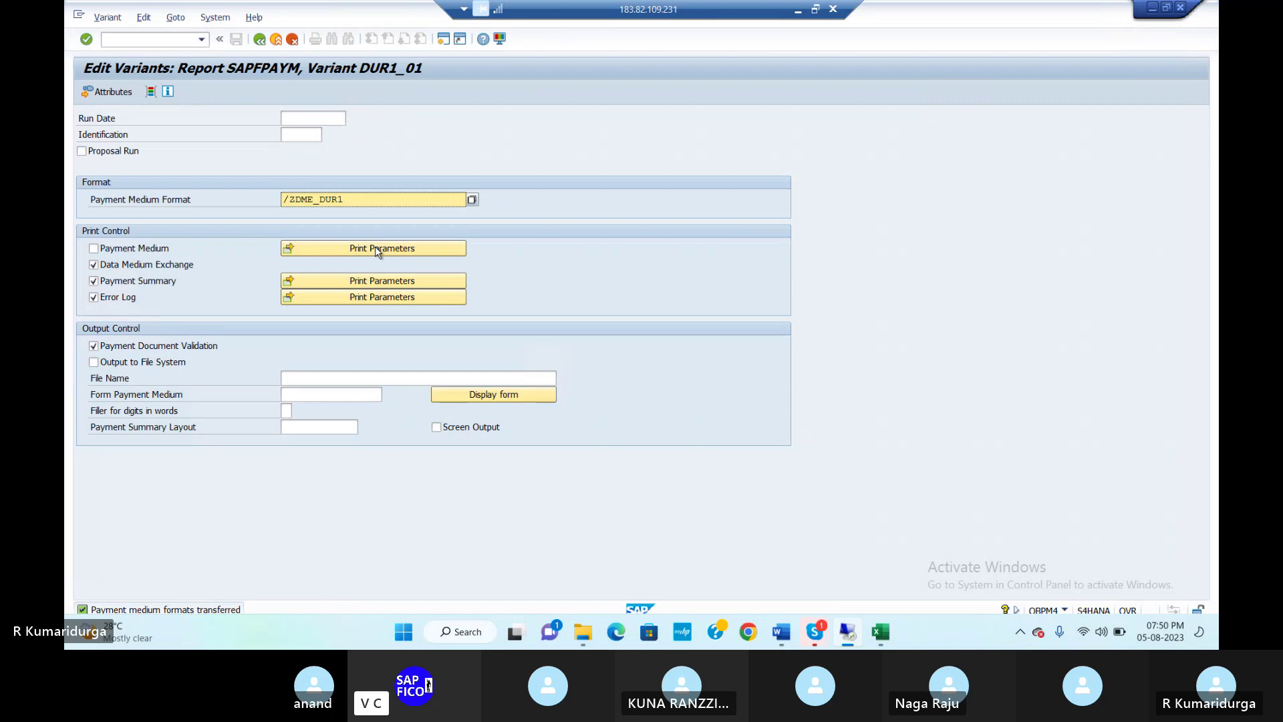
click(99, 249)
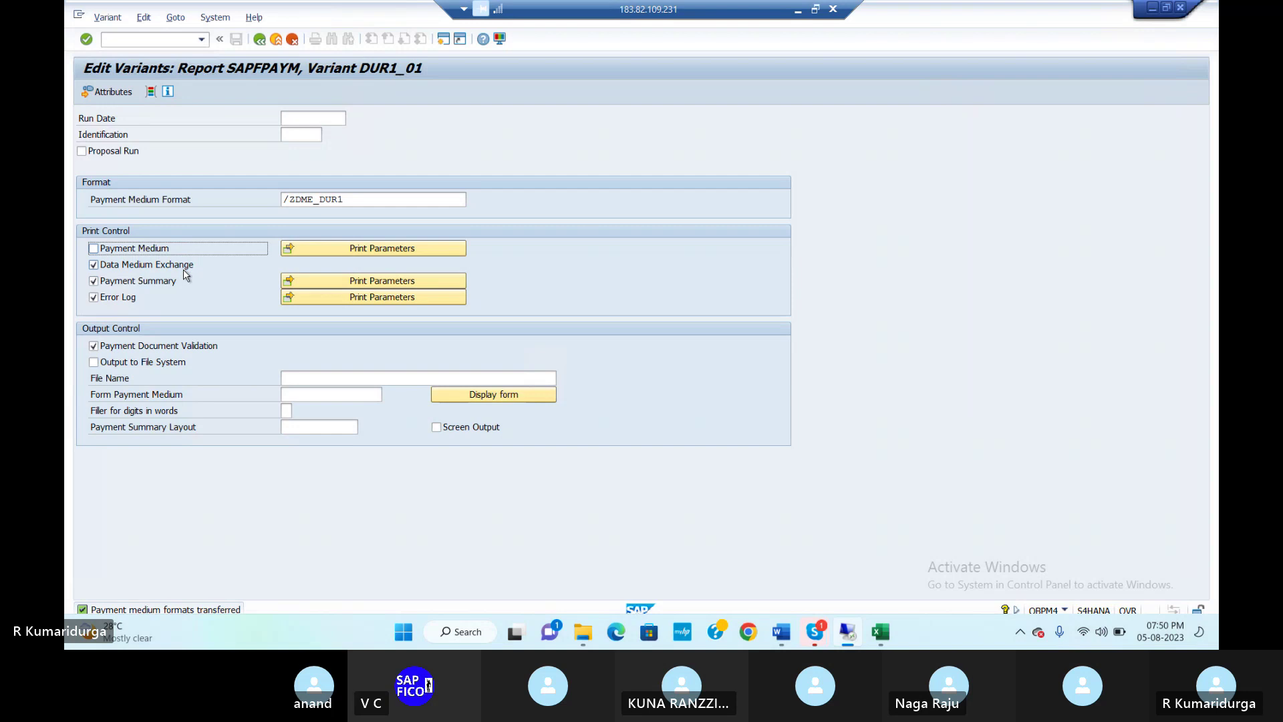
Accept the print parameters with output device LP01 for the payment summary, the error log and the payment medium
click(310, 281)
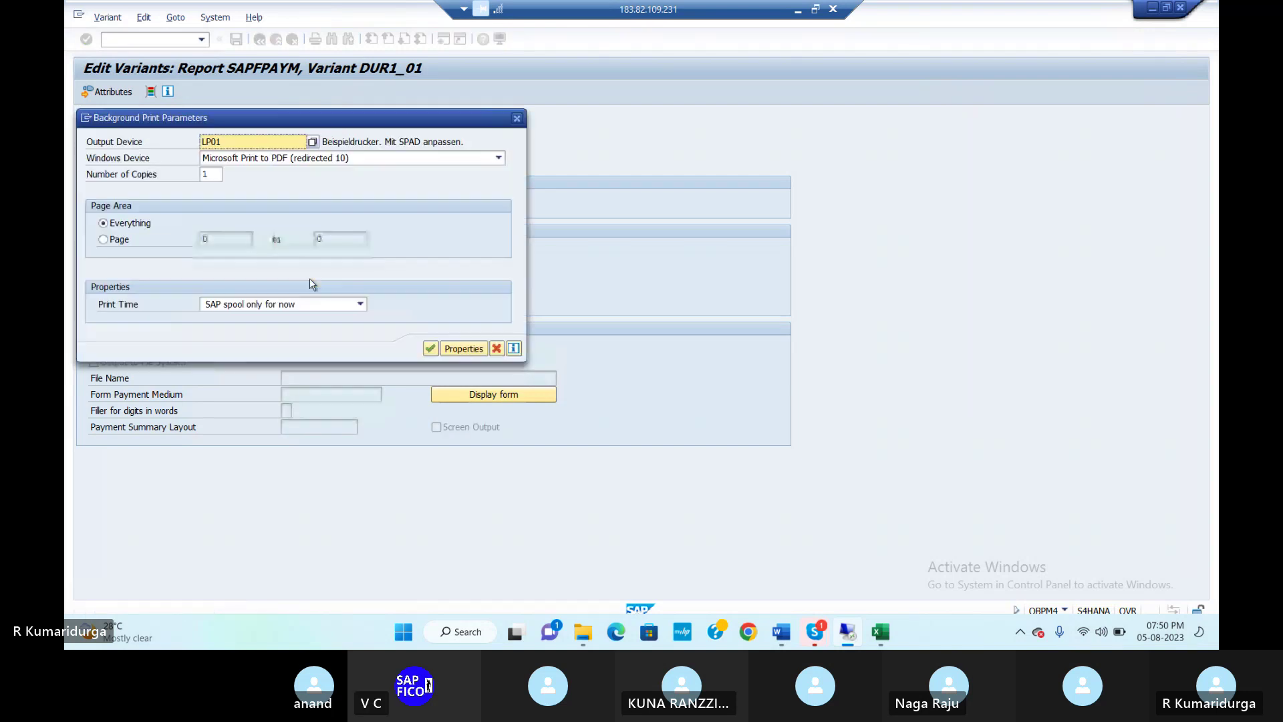
click(430, 349)
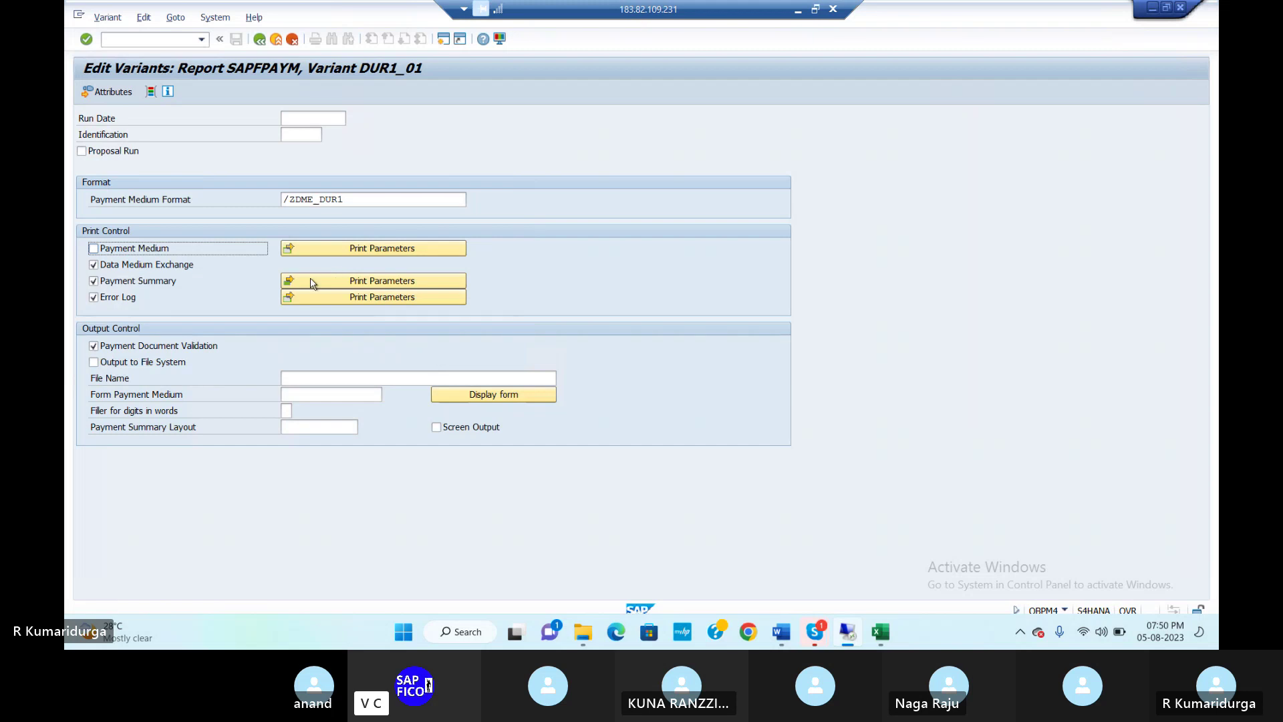
click(345, 299)
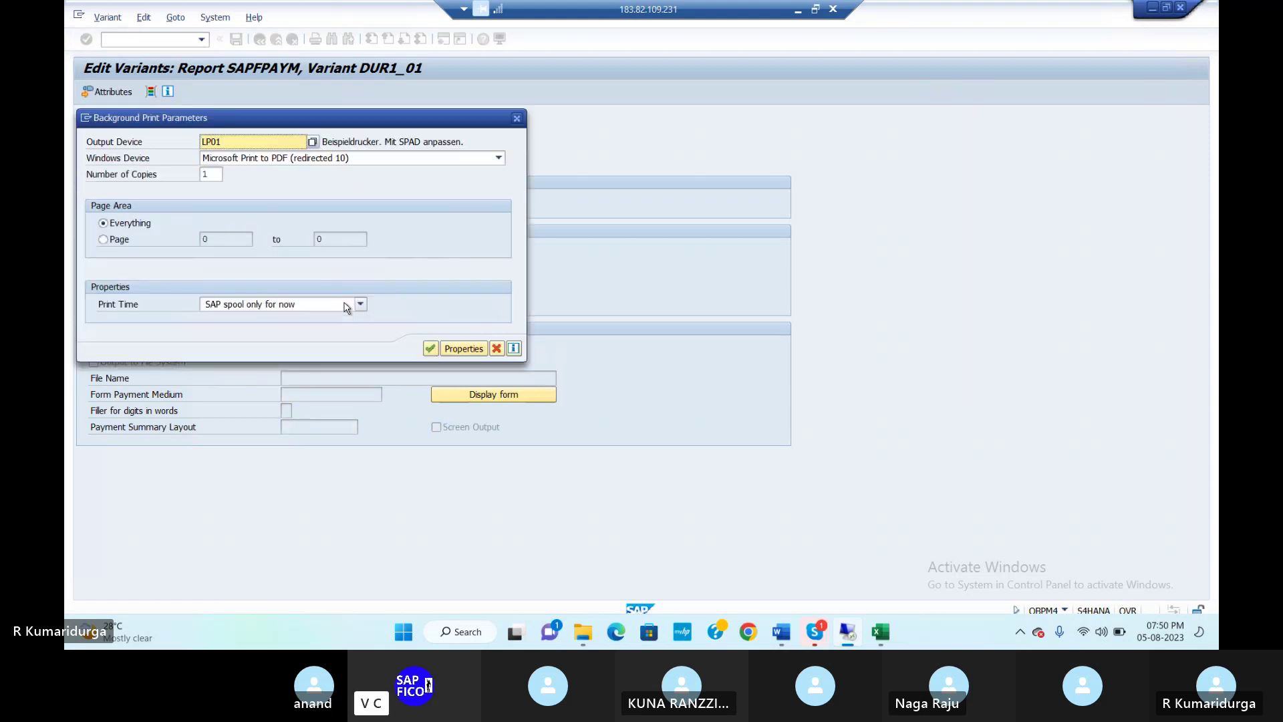
click(429, 353)
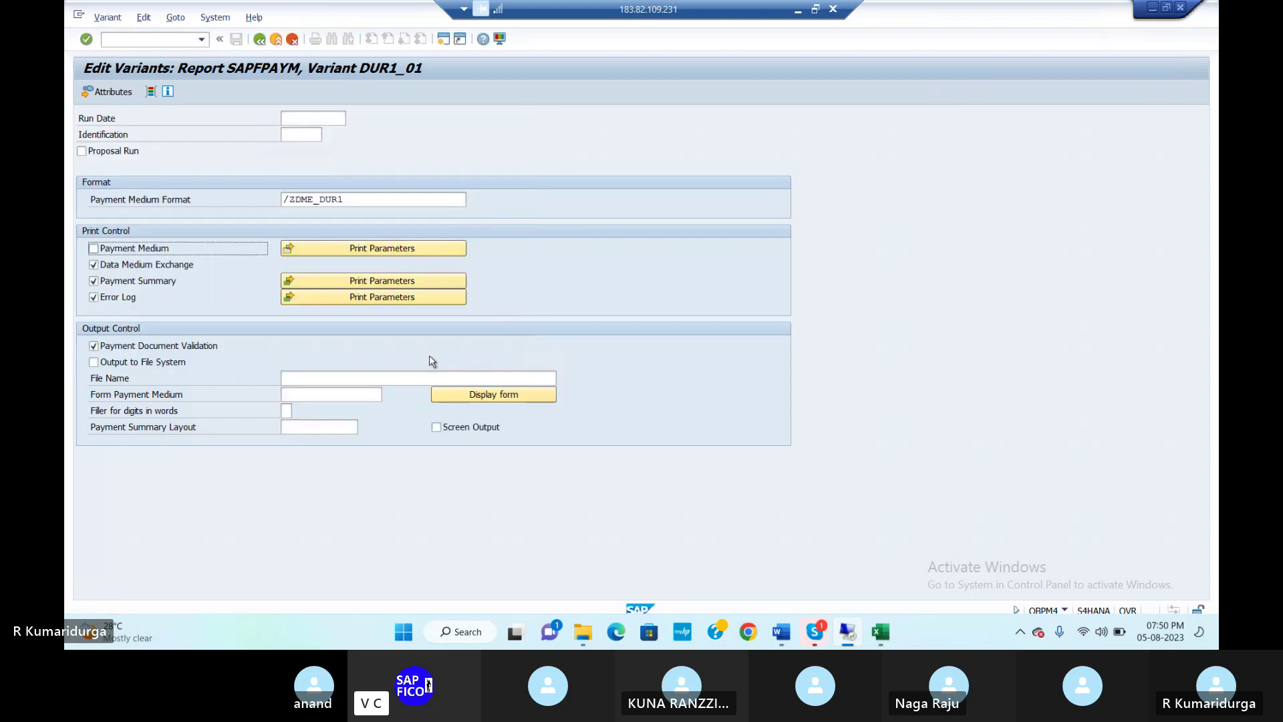
click(305, 249)
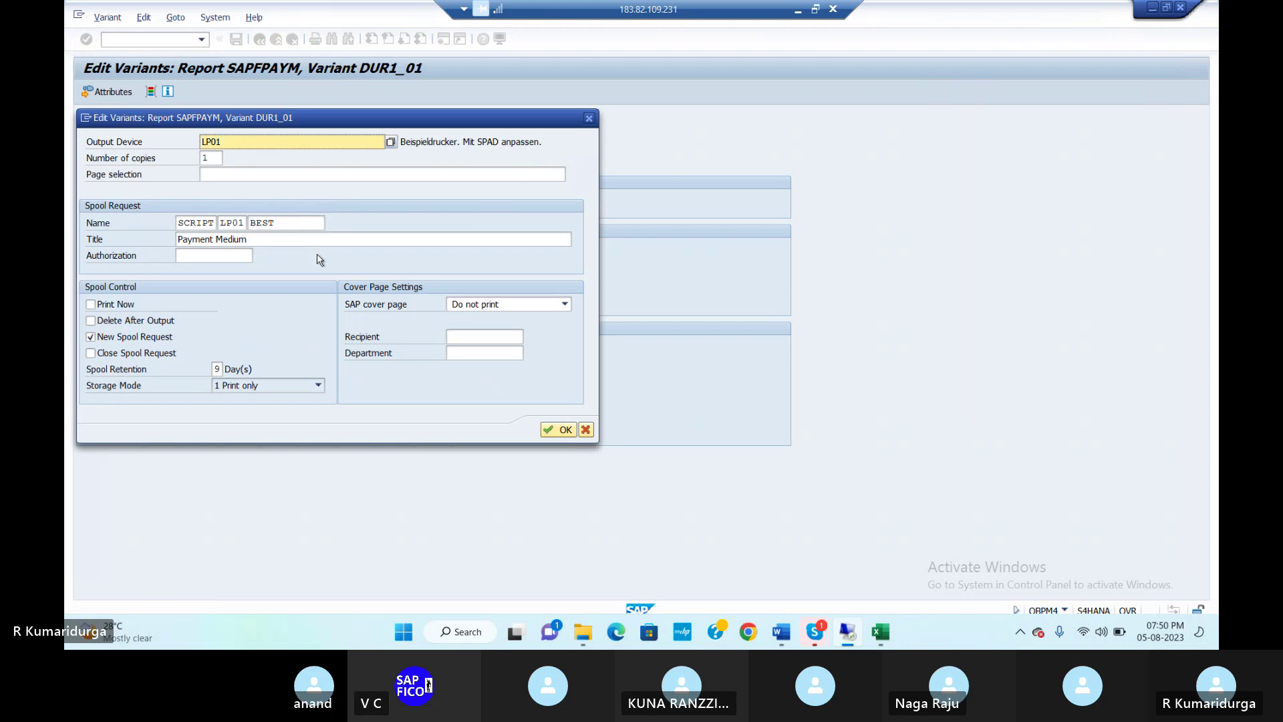
click(548, 434)
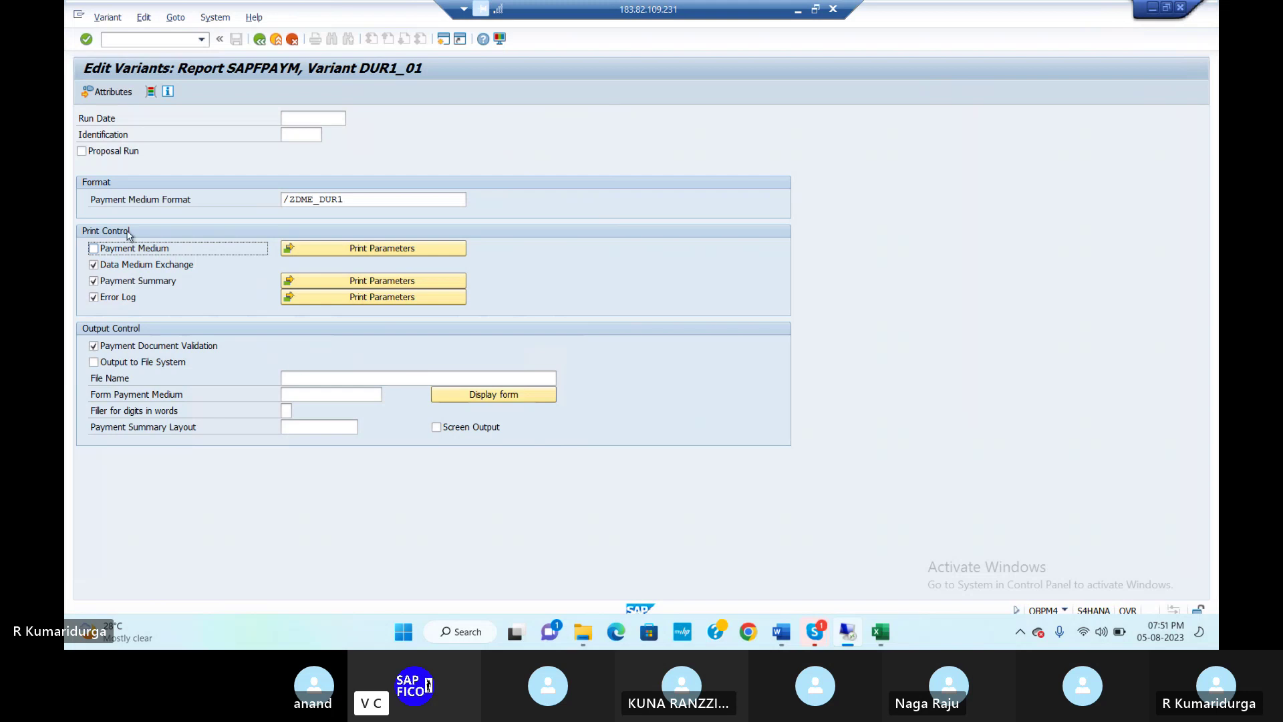
Enable the Payment Medium print option and leave value maintenance, saving the variant's values
click(93, 249)
click(260, 40)
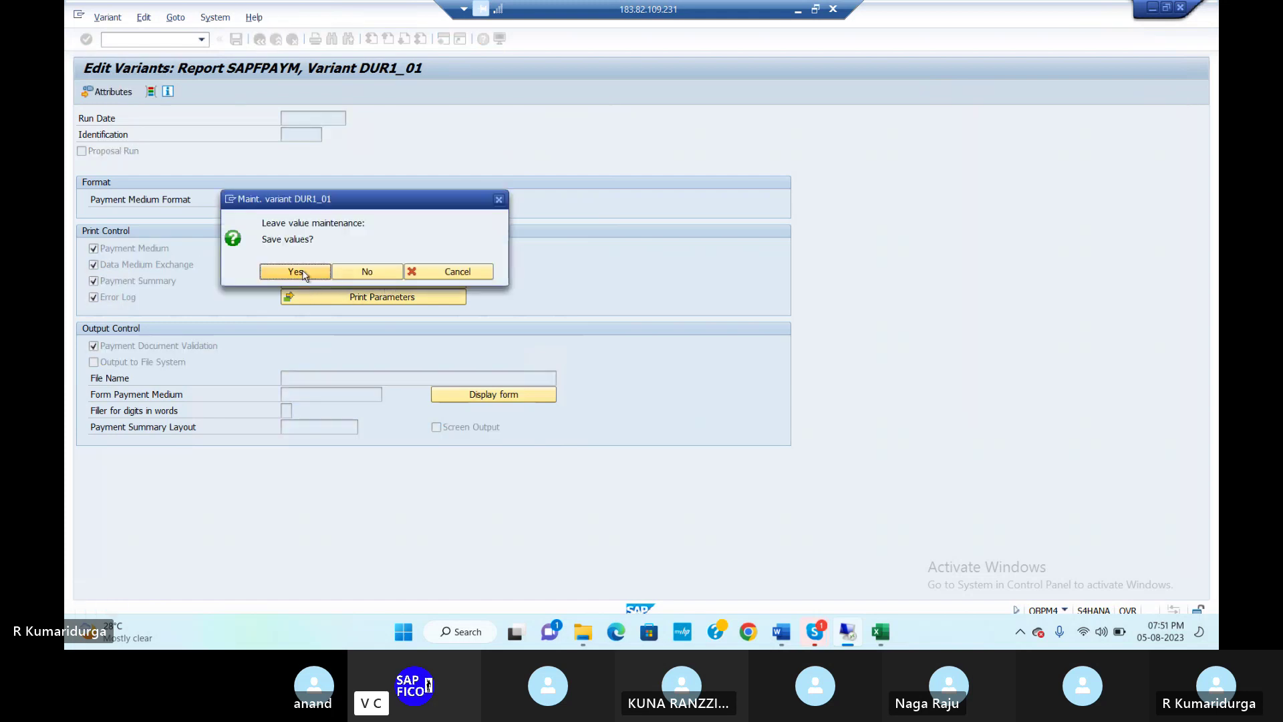
click(306, 272)
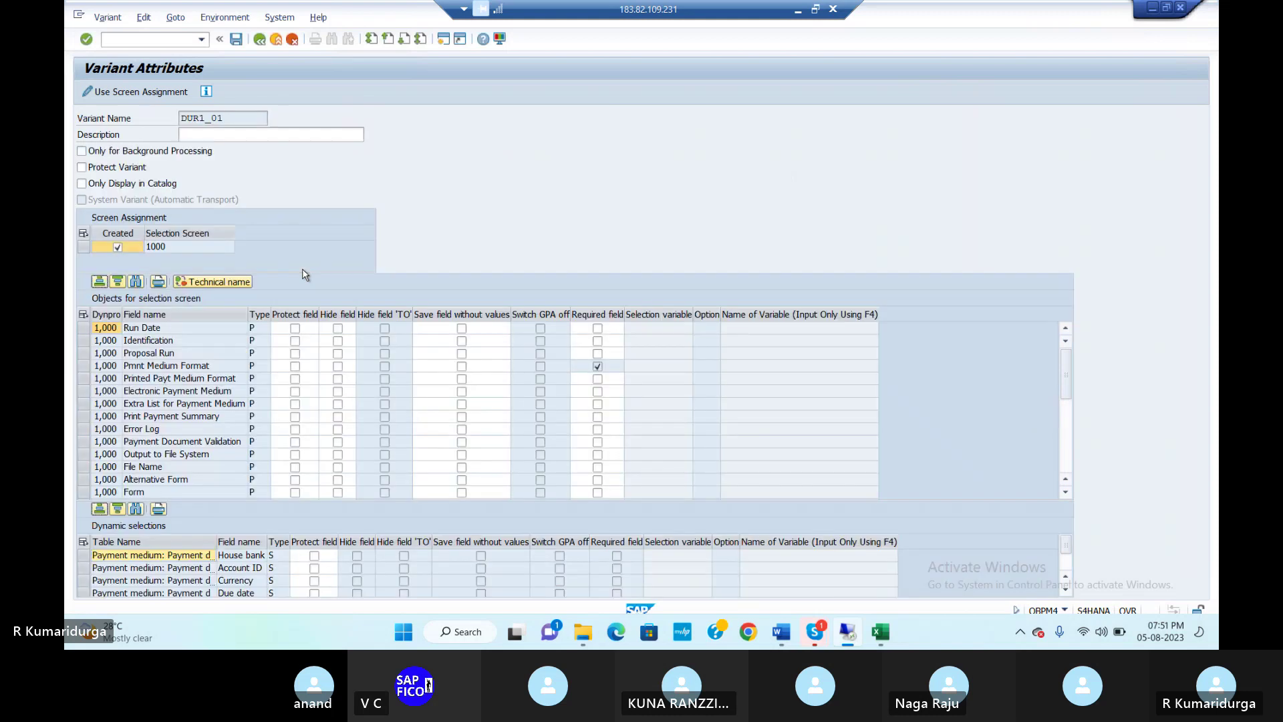
Describe the variant as PAYMENT MEDIUM EXCHANGE DUR1, save its attributes and values, and return to the selection variants
click(256, 135)
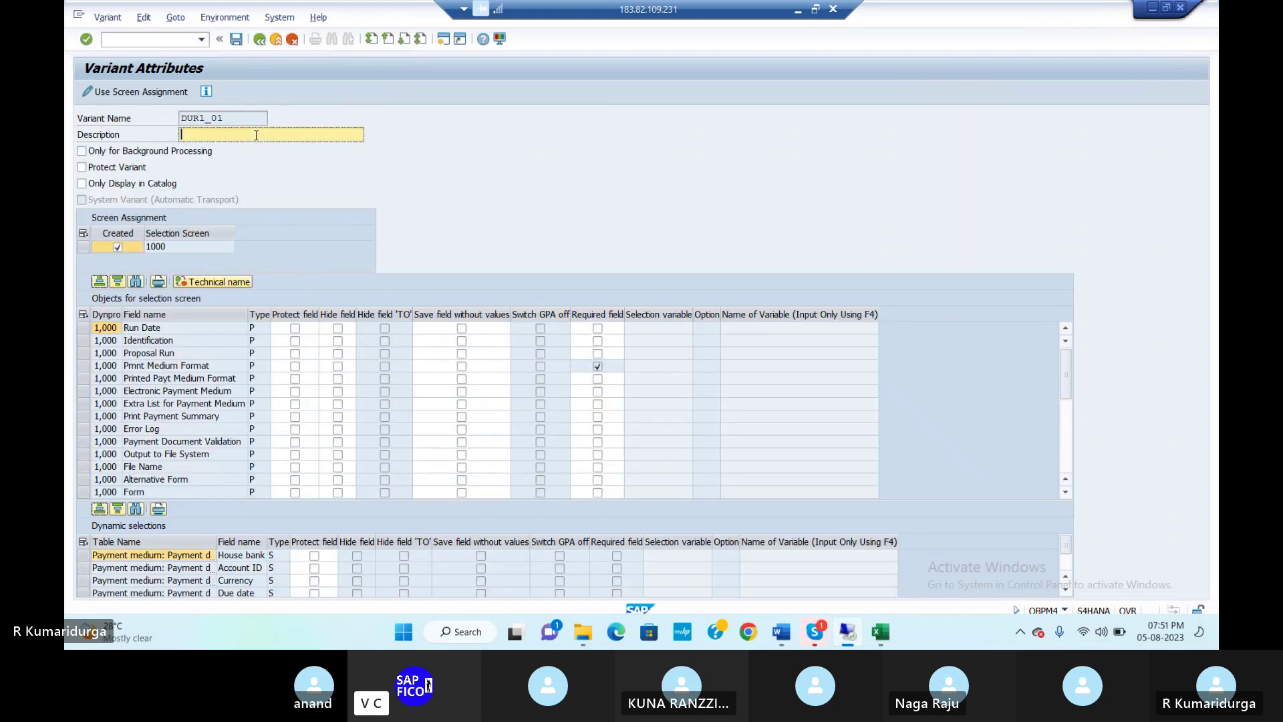
text(P)
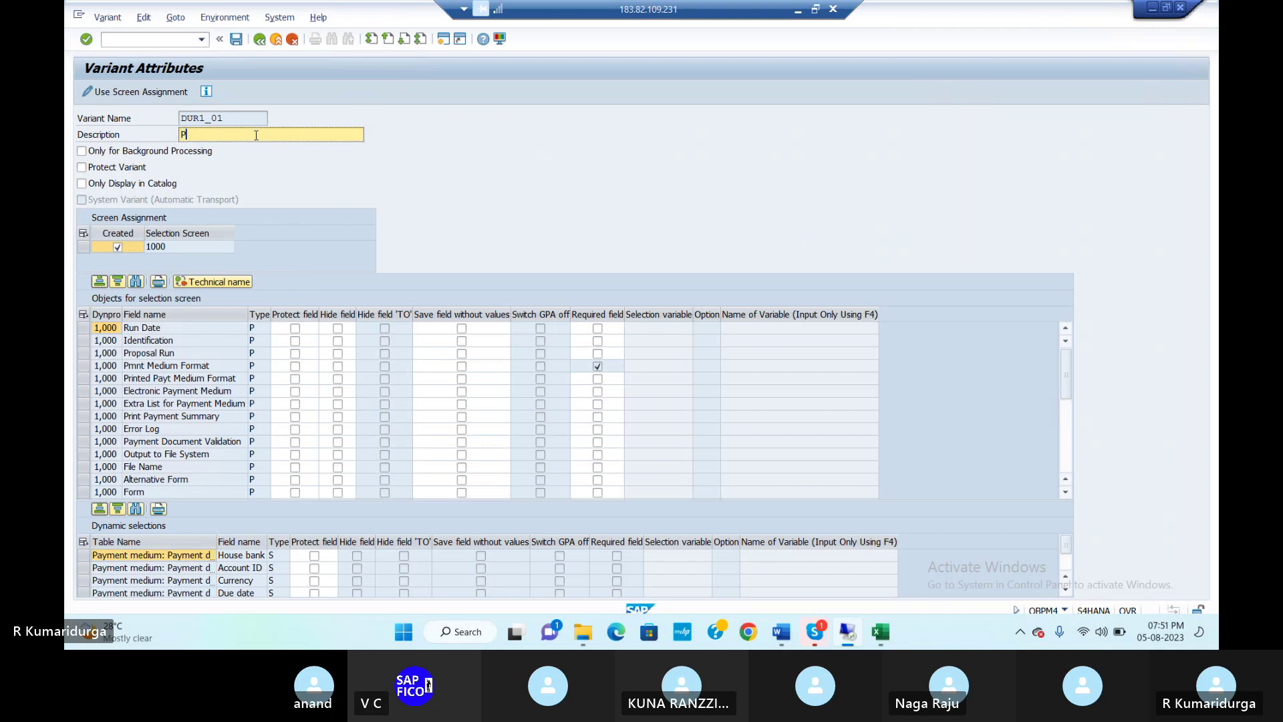
text(AYMENT MEDIUM EXCHANGE DUR1)
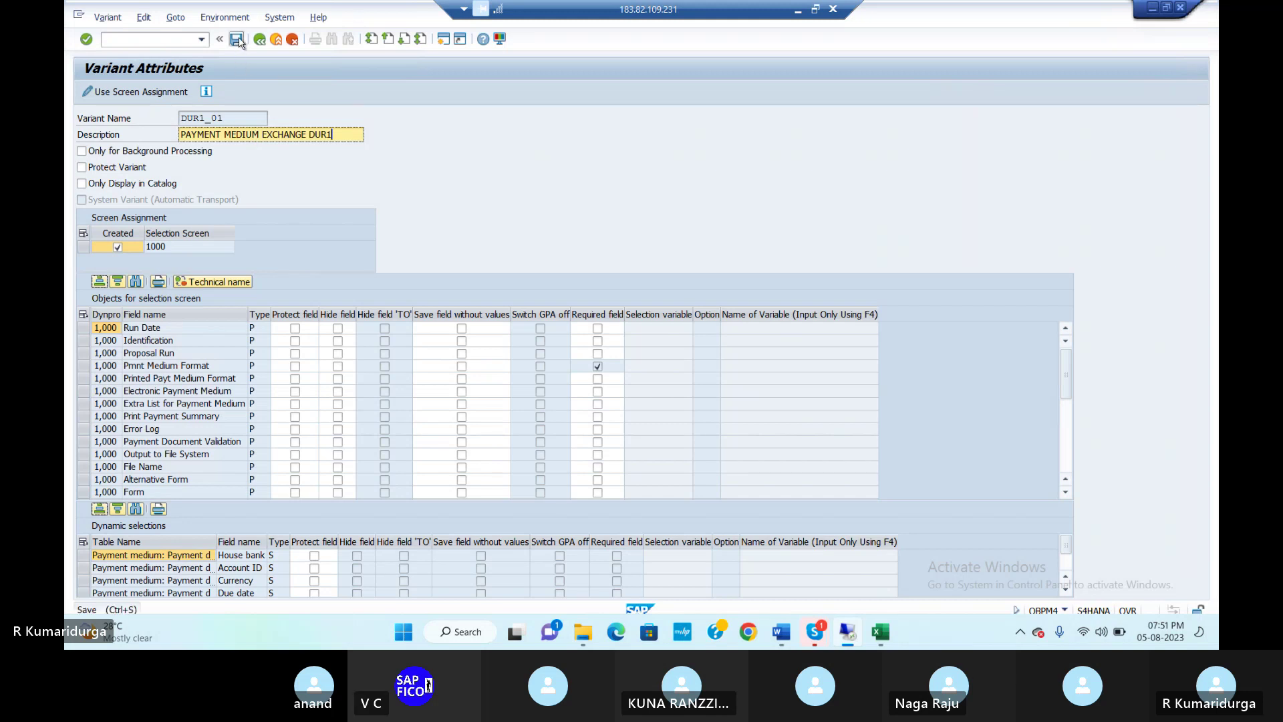
click(237, 39)
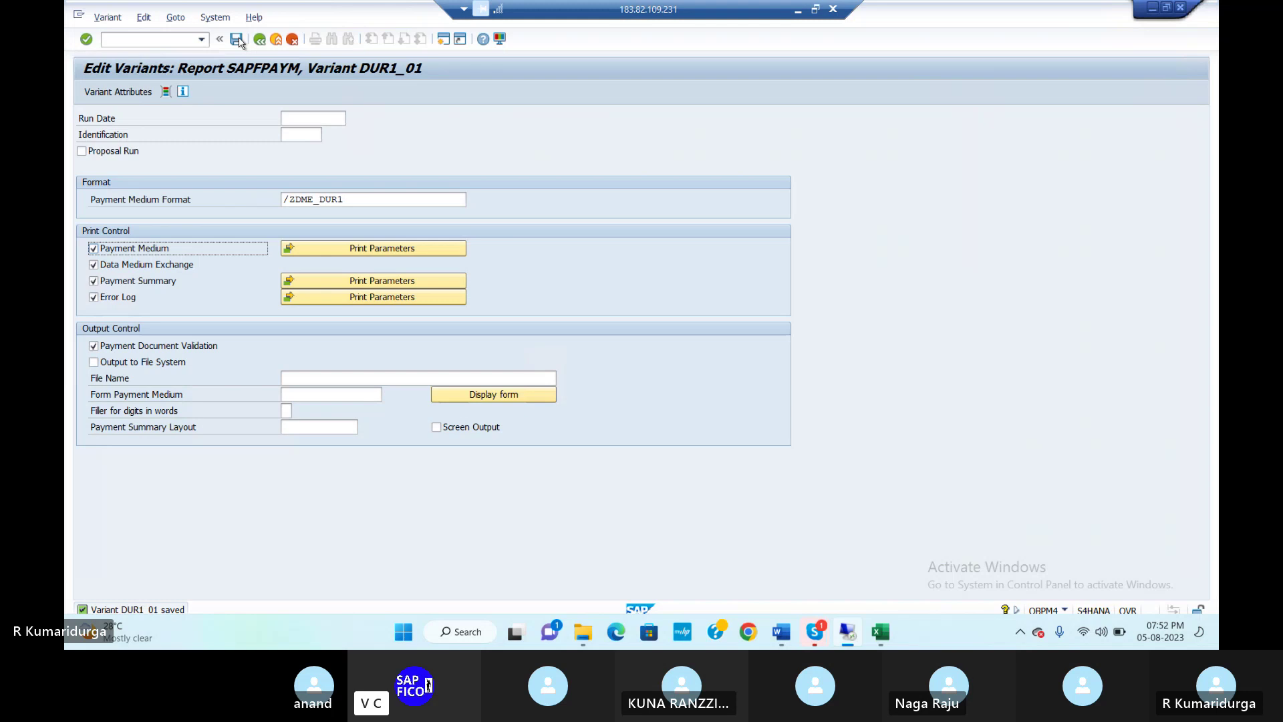
click(237, 39)
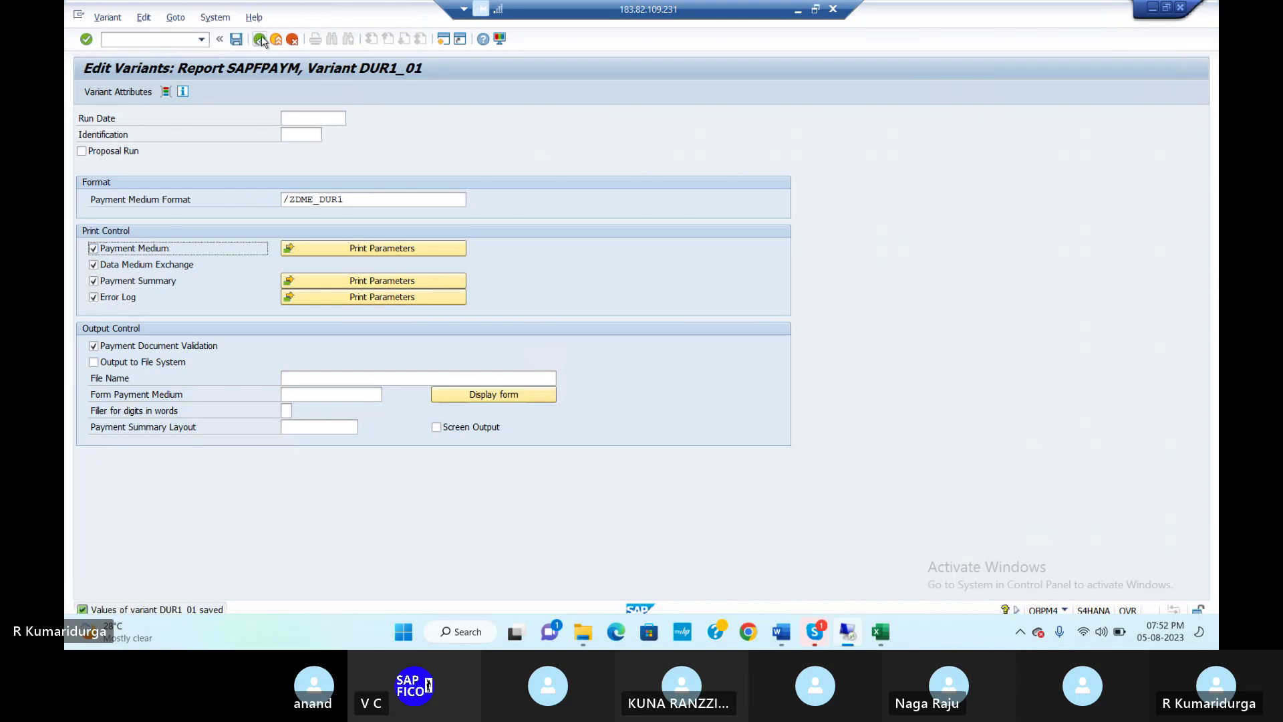
click(260, 40)
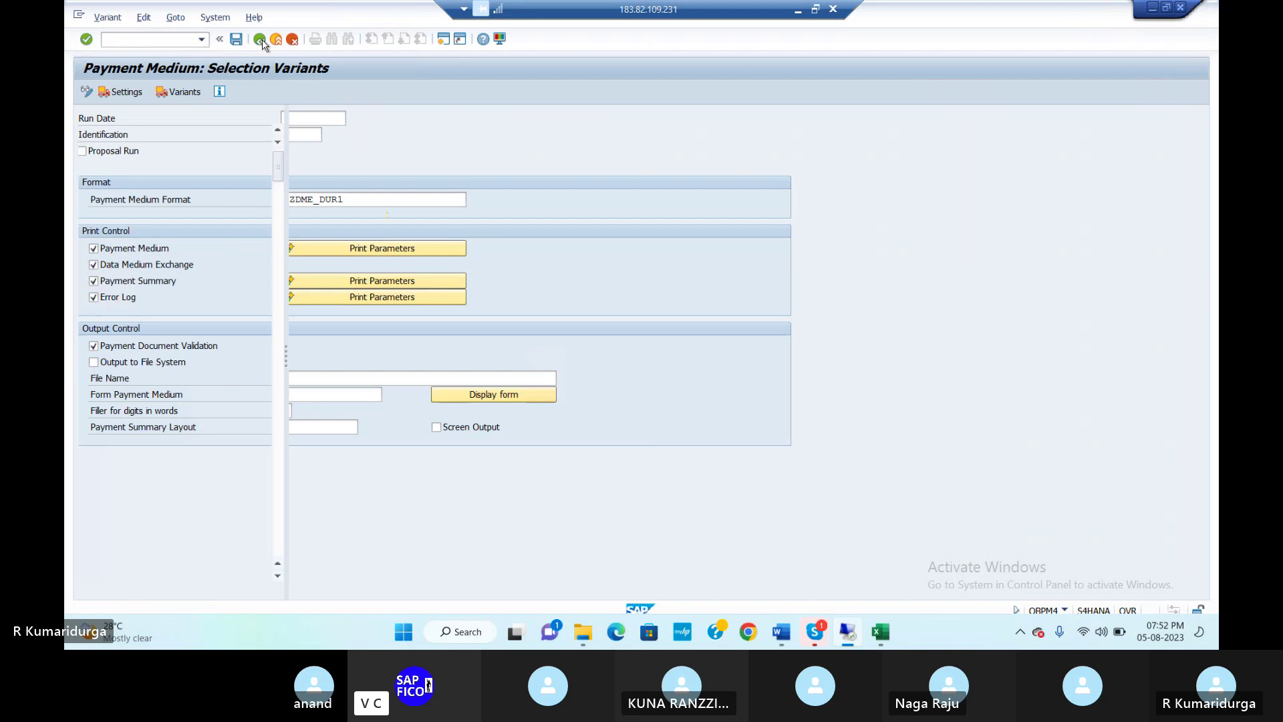